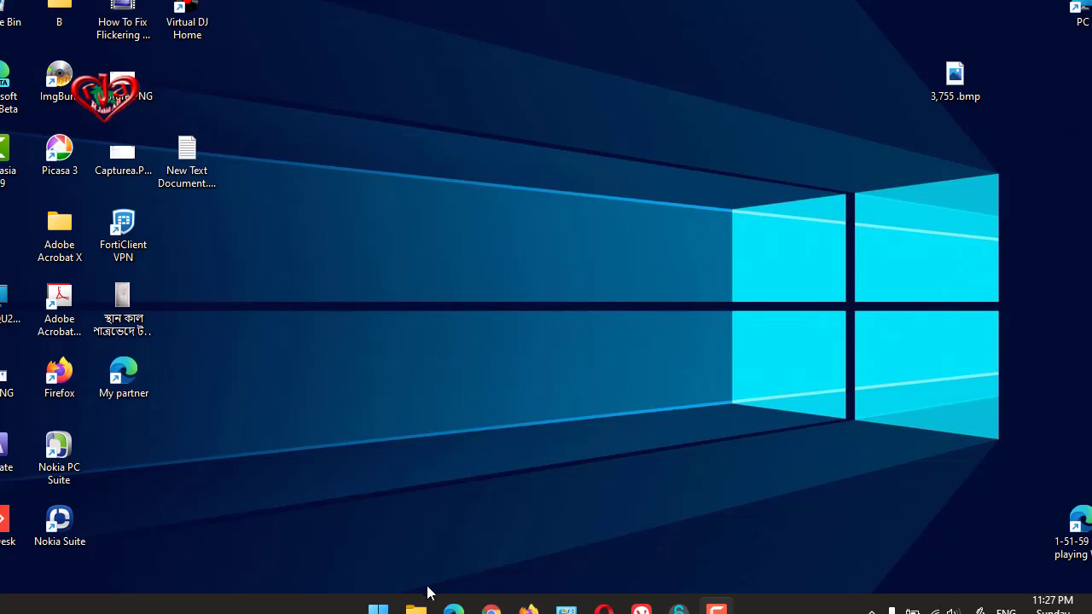
# Launch Microsoft Excel 2010 from the Start menu's Microsoft Office folder in All apps.
pyautogui.click(378, 609)
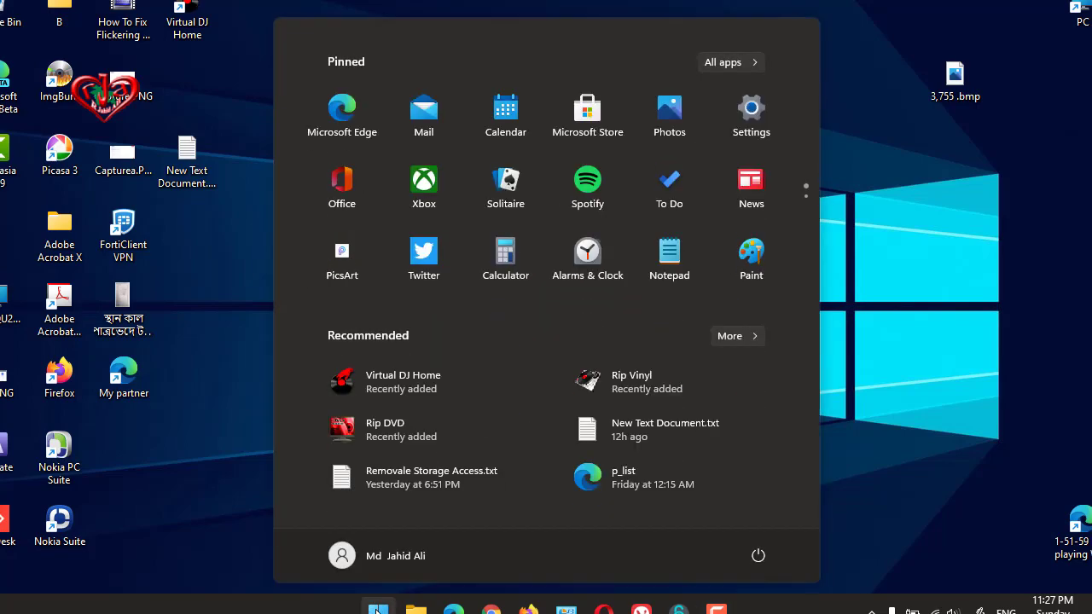
pyautogui.click(738, 62)
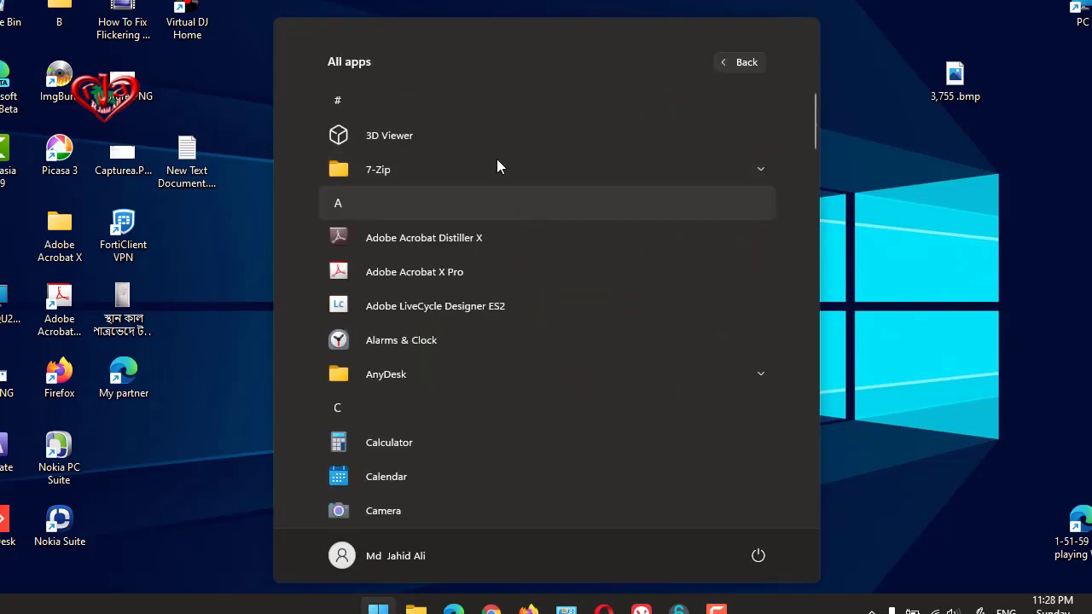
pyautogui.scroll(-2, 503, 184)
pyautogui.scroll(-3, 510, 205)
pyautogui.scroll(-3, 510, 205)
pyautogui.scroll(-1, 510, 205)
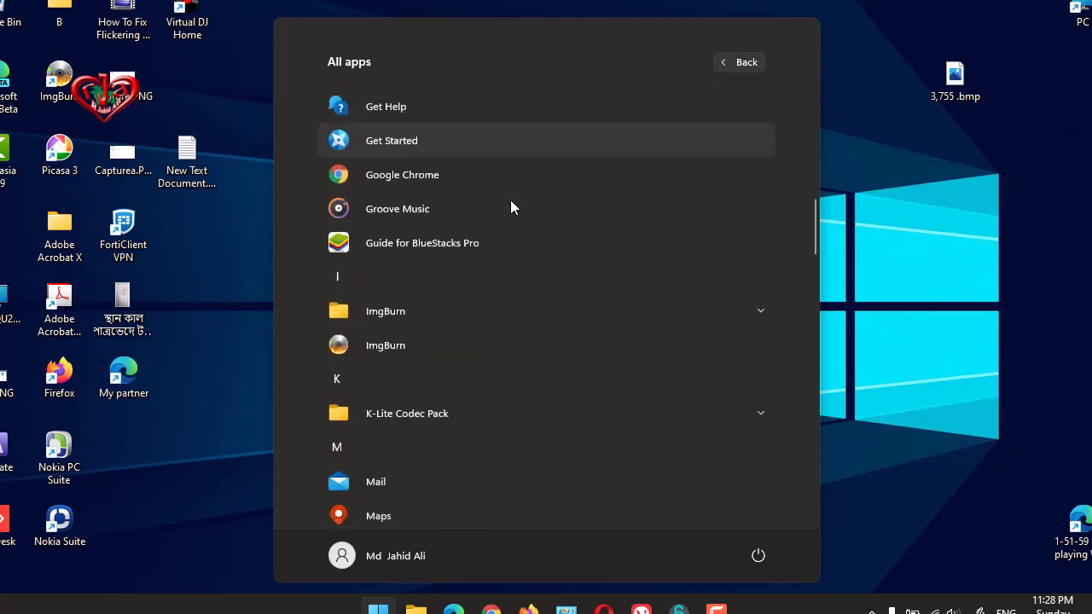
pyautogui.scroll(-2, 510, 204)
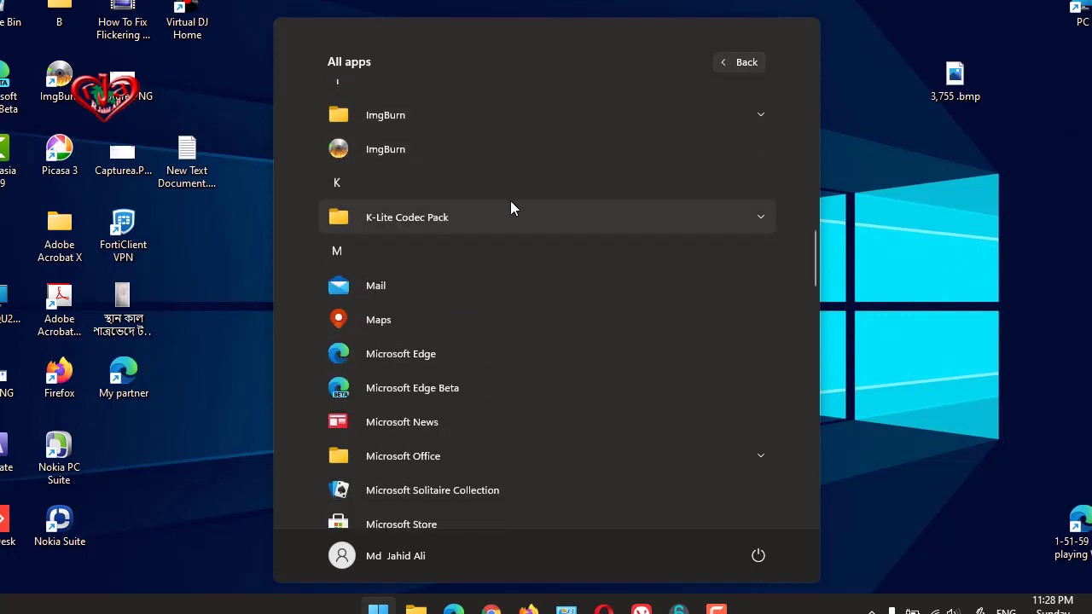
pyautogui.scroll(-2, 510, 200)
pyautogui.scroll(-1, 510, 201)
pyautogui.scroll(1, 510, 200)
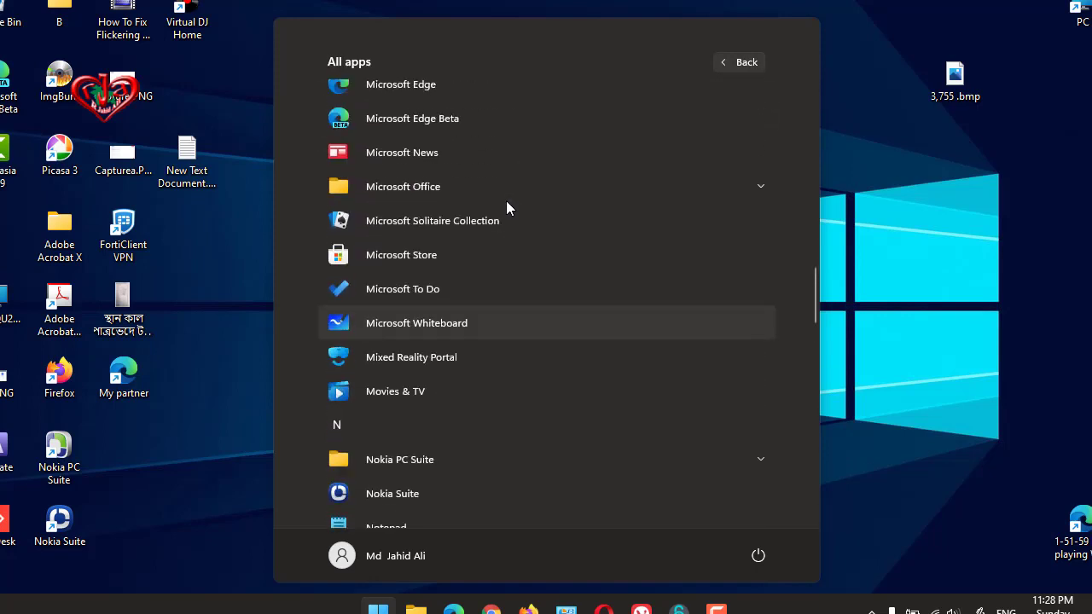
pyautogui.click(646, 187)
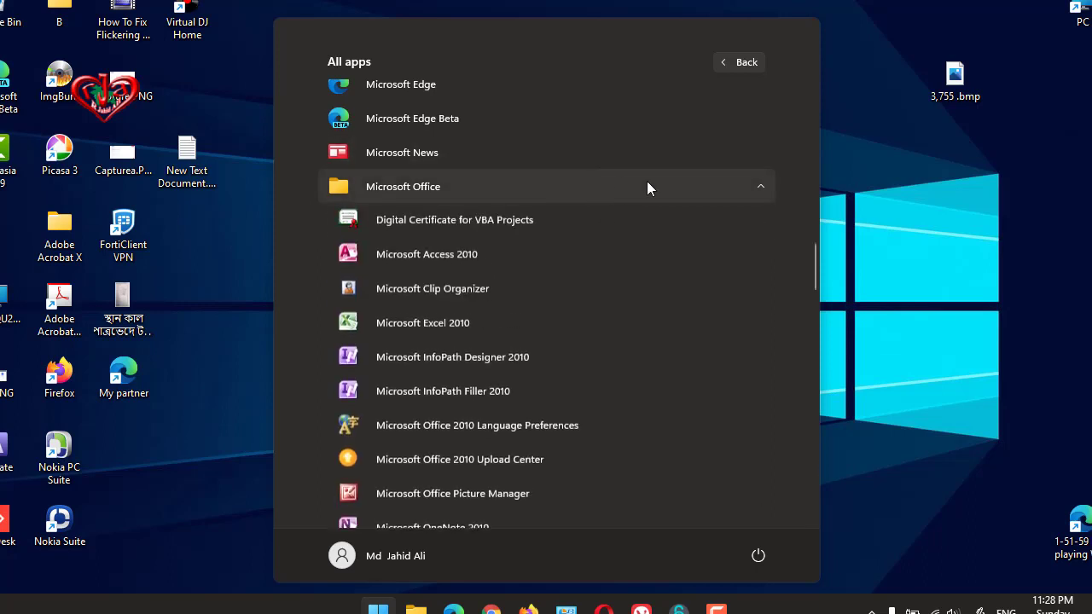
pyautogui.click(434, 323)
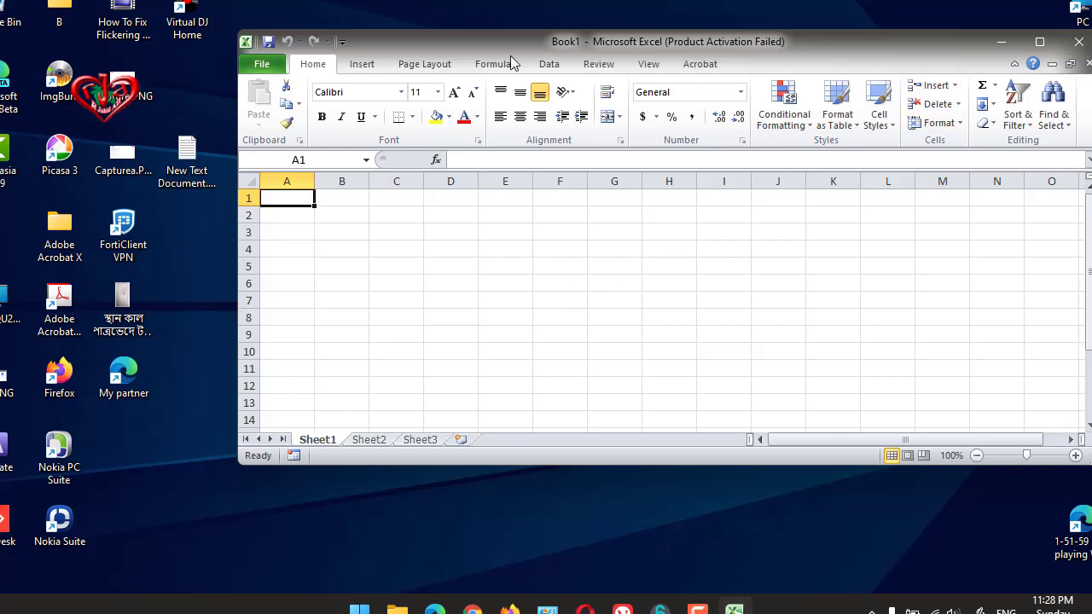
# Dismiss the Office activation notice and open Excel Options from the File menu.
pyautogui.moveTo(473, 40)
pyautogui.mouseDown()
pyautogui.moveTo(463, 20)
pyautogui.moveTo(487, 12)
pyautogui.mouseUp()
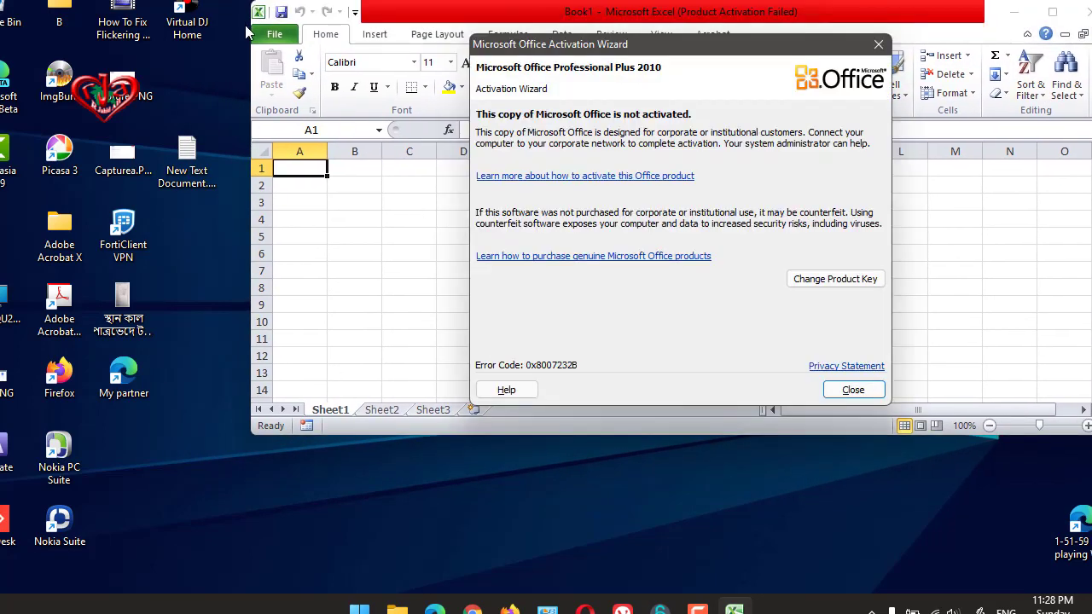
pyautogui.click(849, 392)
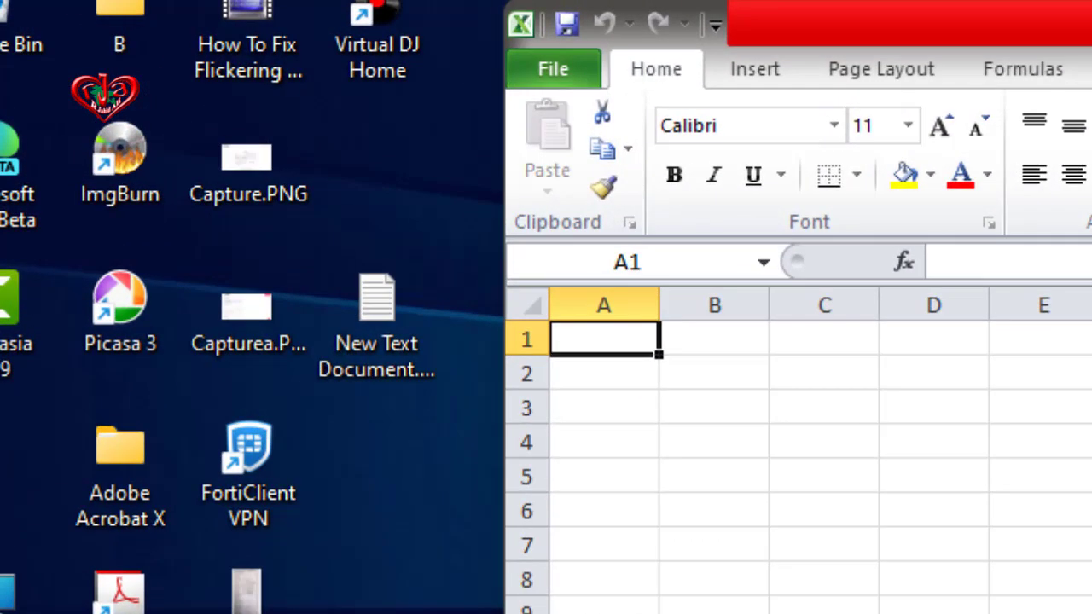
pyautogui.click(567, 73)
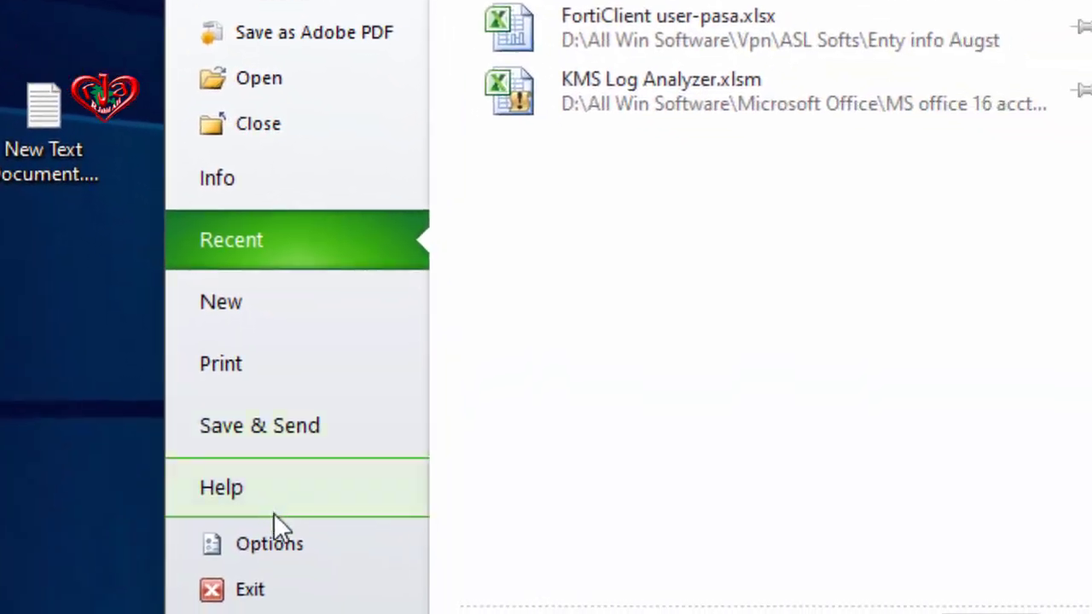
pyautogui.click(287, 555)
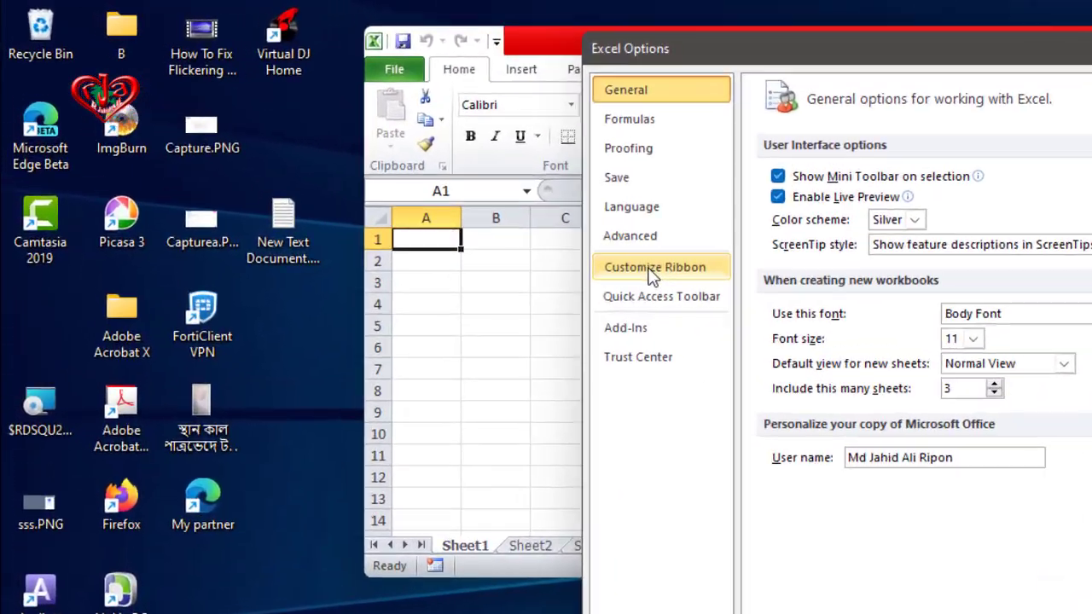
# Tick Developer under Main Tabs on the Customize the Ribbon page.
pyautogui.click(483, 199)
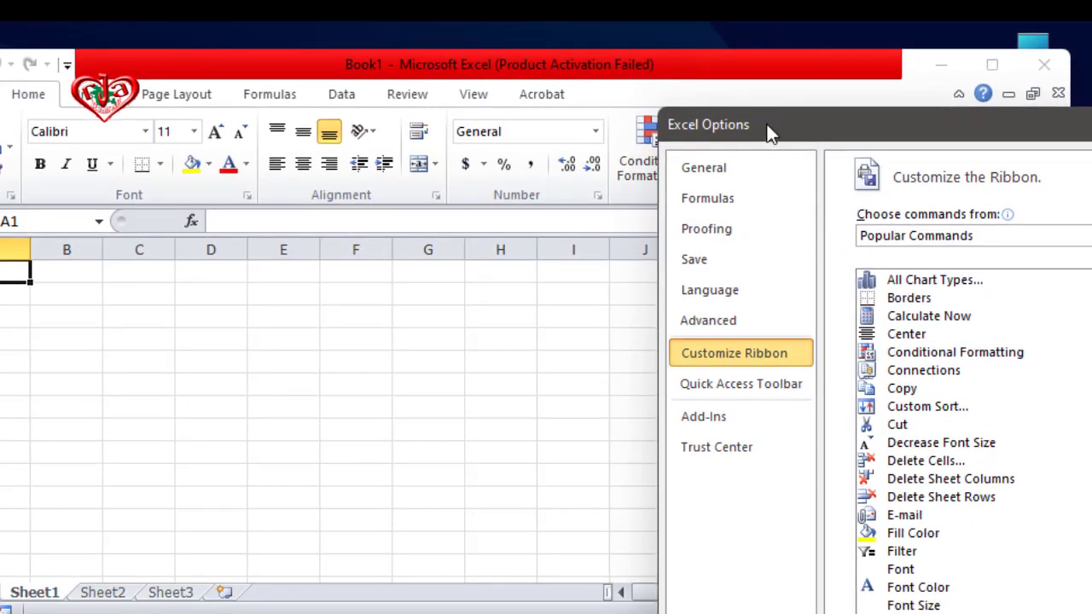
pyautogui.moveTo(771, 134)
pyautogui.mouseDown()
pyautogui.moveTo(654, 141)
pyautogui.moveTo(231, 97)
pyautogui.mouseUp()
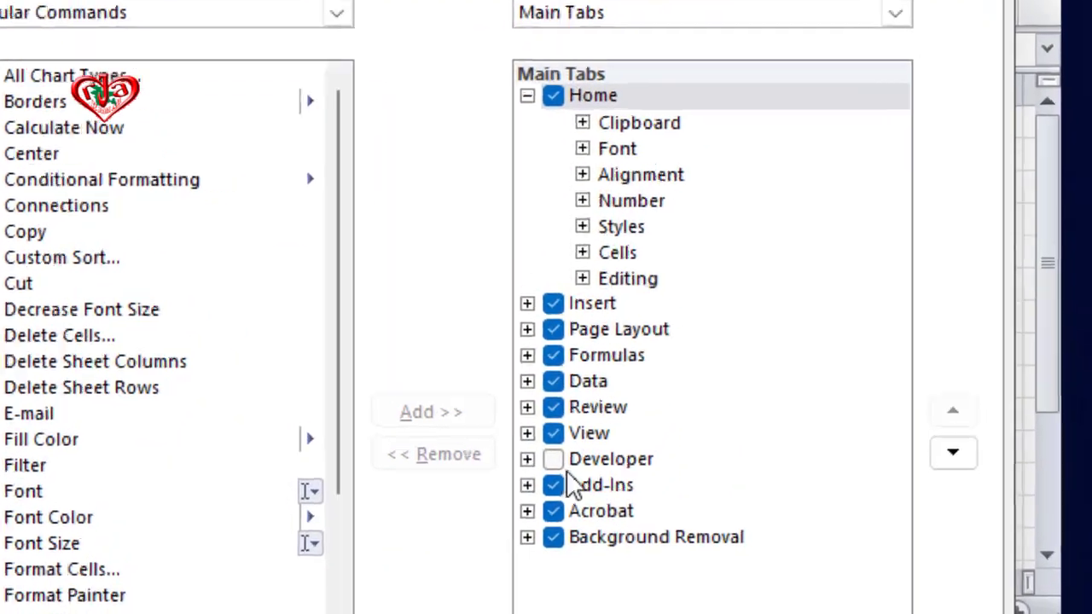
pyautogui.click(552, 458)
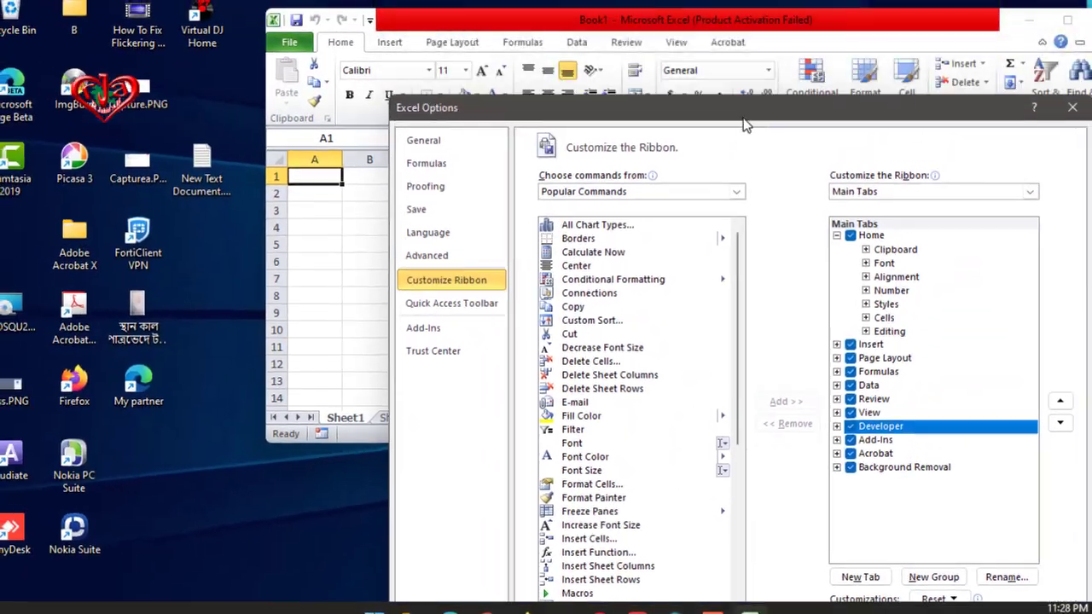
pyautogui.moveTo(722, 114); pyautogui.dragTo(723, 89)
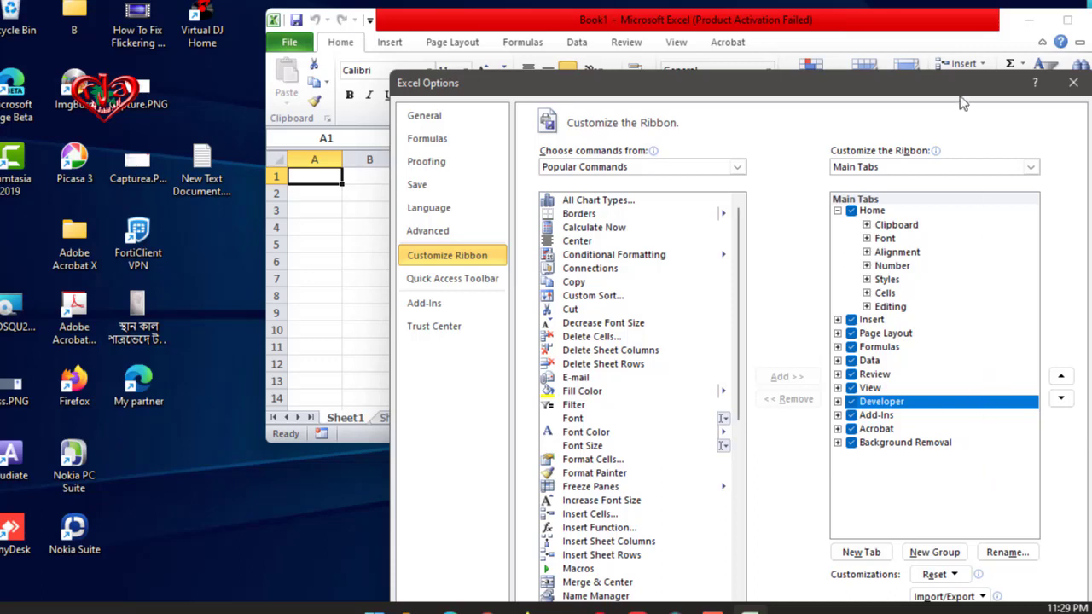
pyautogui.moveTo(953, 95); pyautogui.dragTo(950, 80)
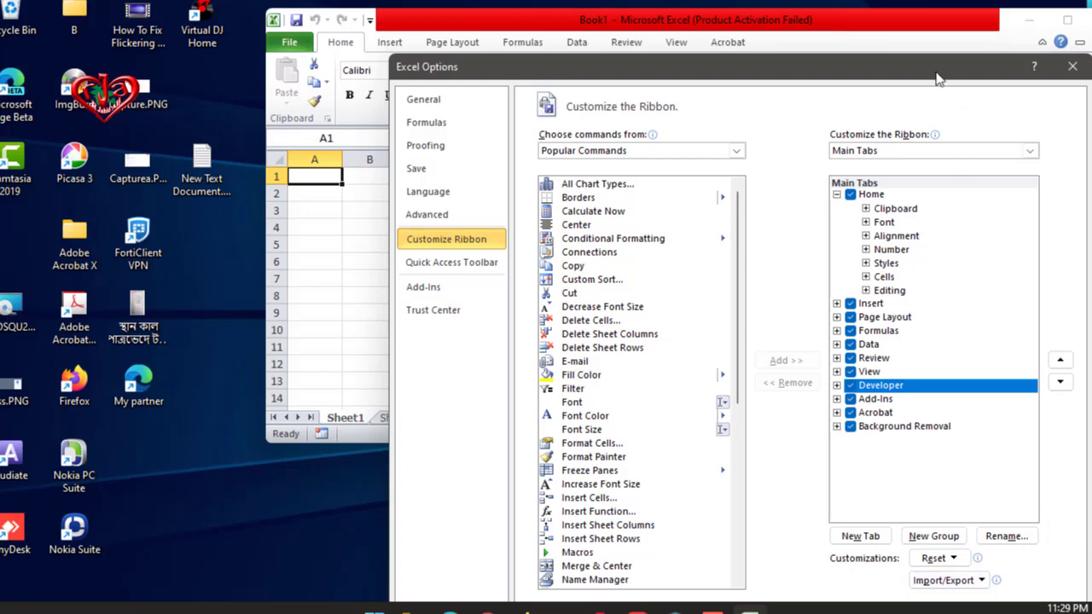
pyautogui.moveTo(932, 58); pyautogui.dragTo(931, 69)
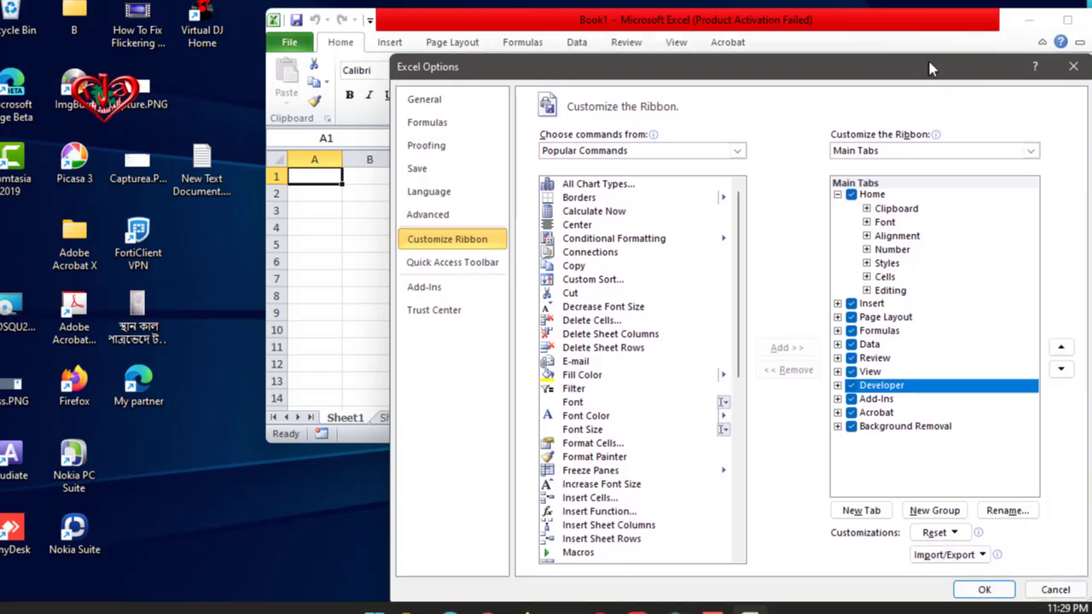
# Apply the Developer tab to the ribbon and bring up Record Macro with default name Macro1.
pyautogui.click(1003, 588)
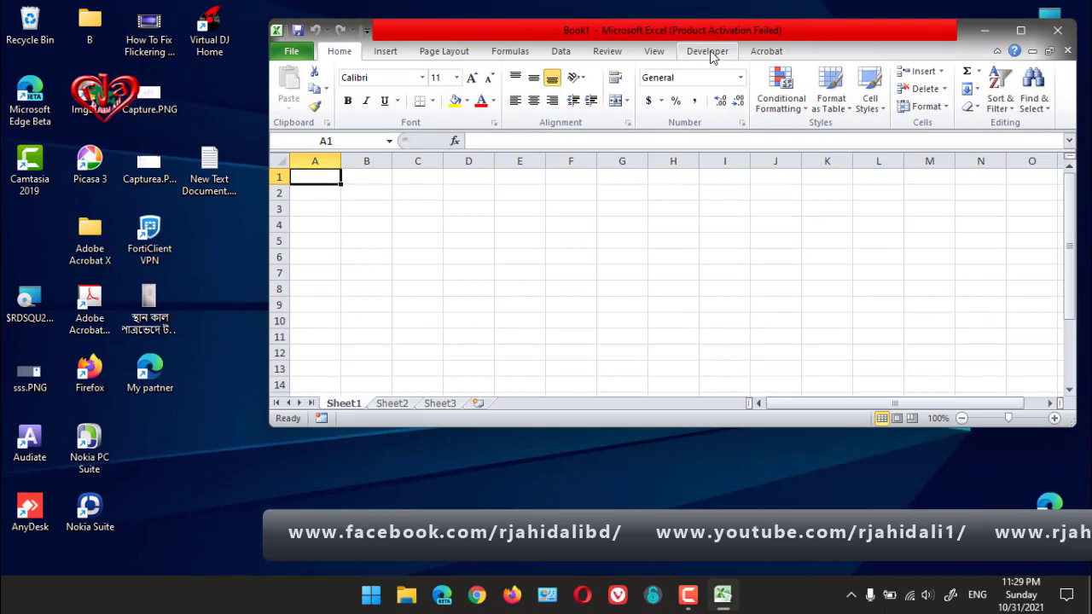
pyautogui.click(708, 52)
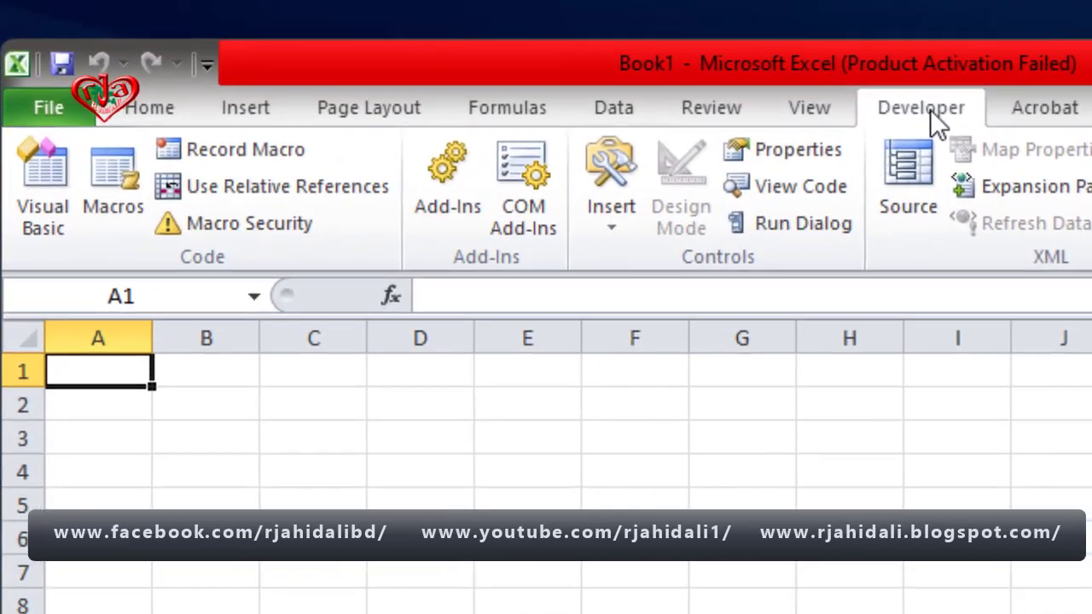
pyautogui.click(238, 151)
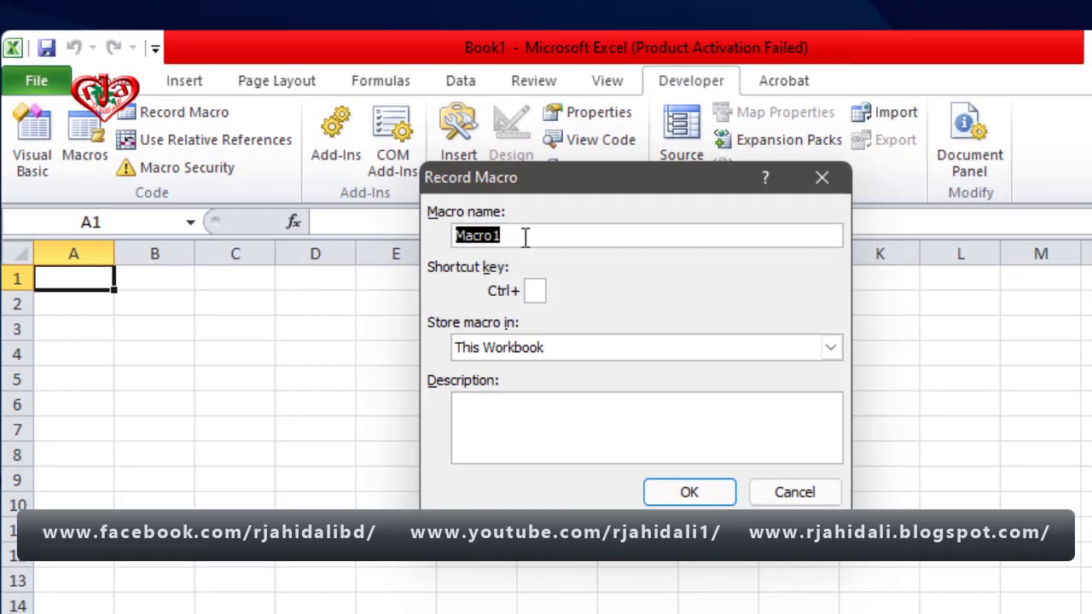
# Name the macro 'Bangla' with shortcut Ctrl+a and start recording it.
pyautogui.click(526, 237)
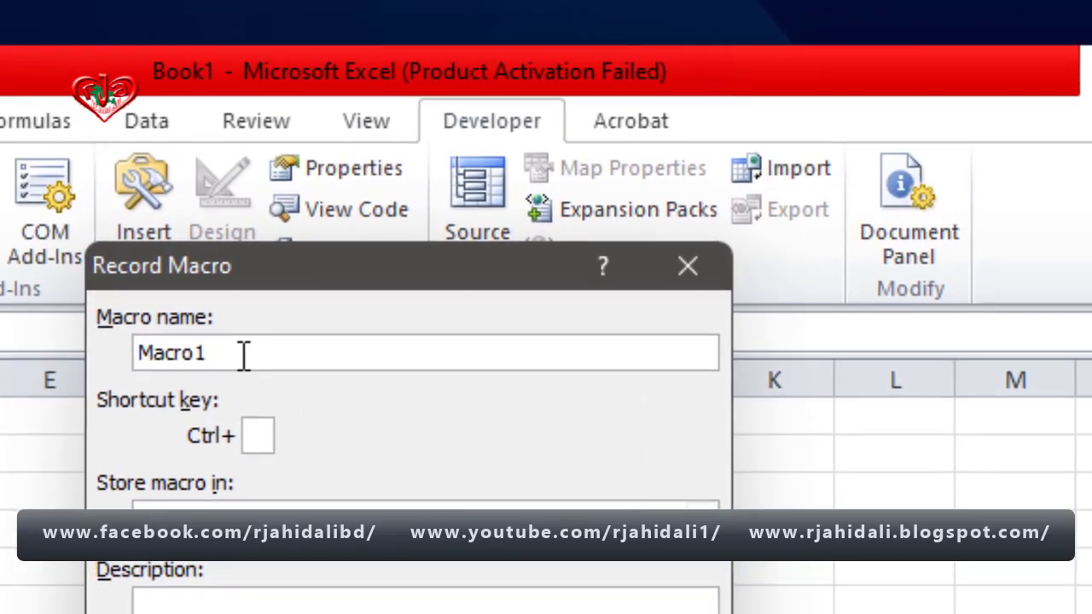
pyautogui.doubleClick(244, 355)
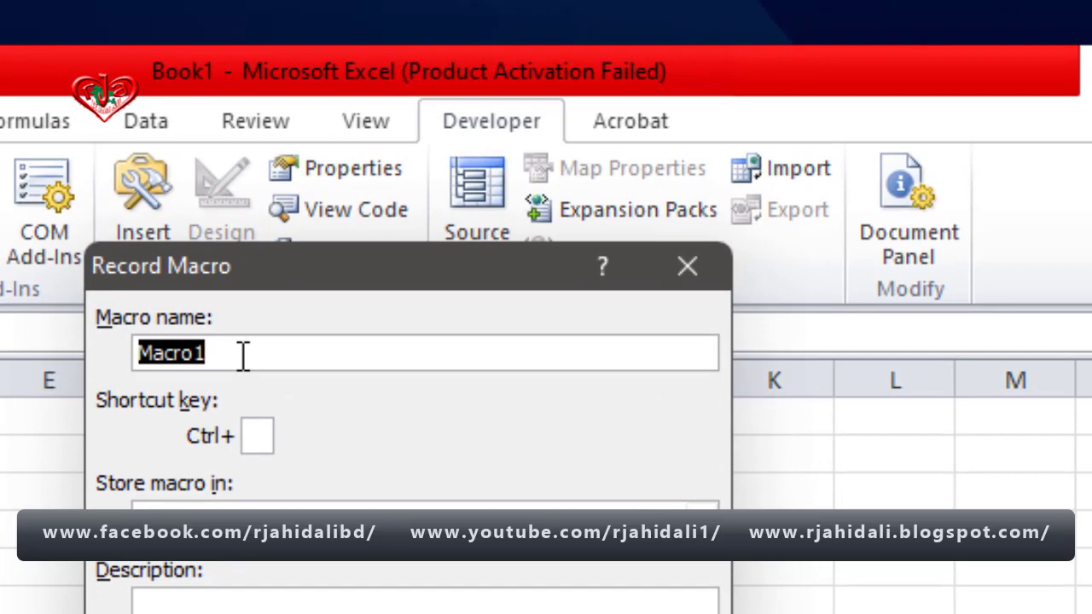
pyautogui.write('b')
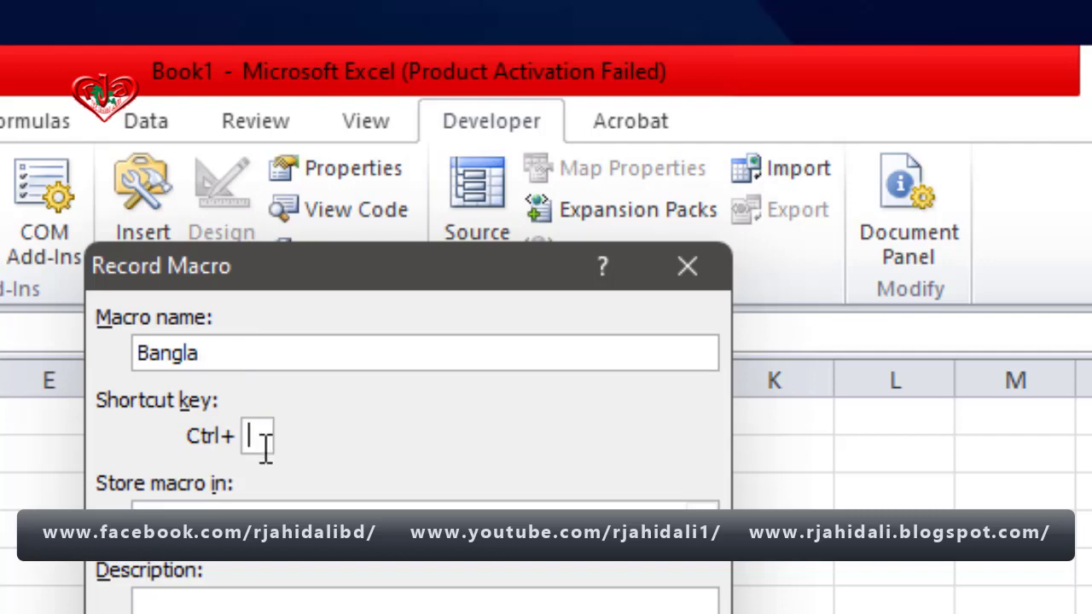
pyautogui.write('a')
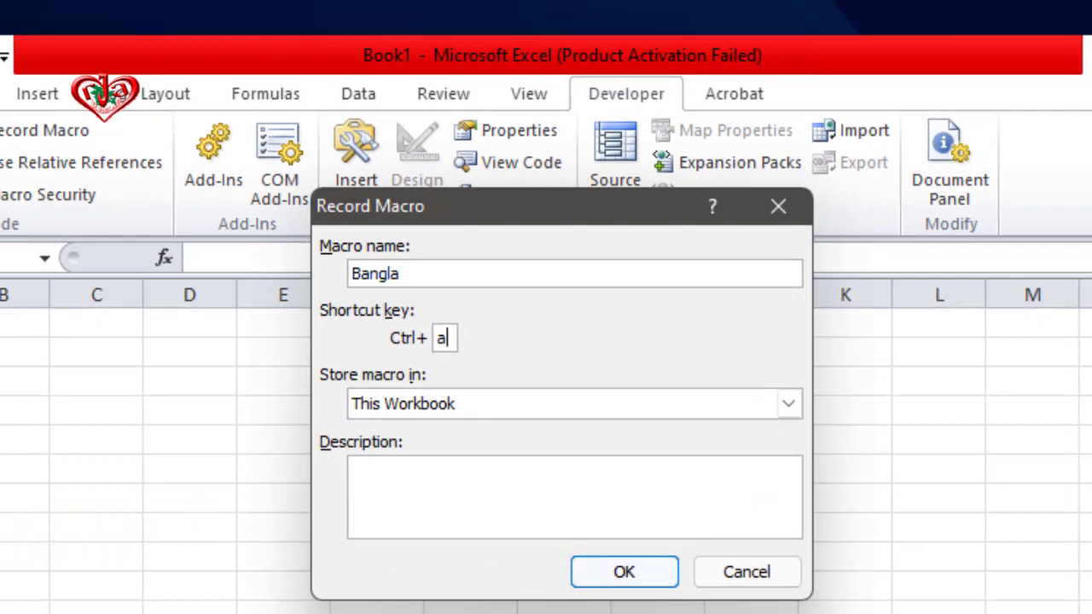
pyautogui.click(624, 572)
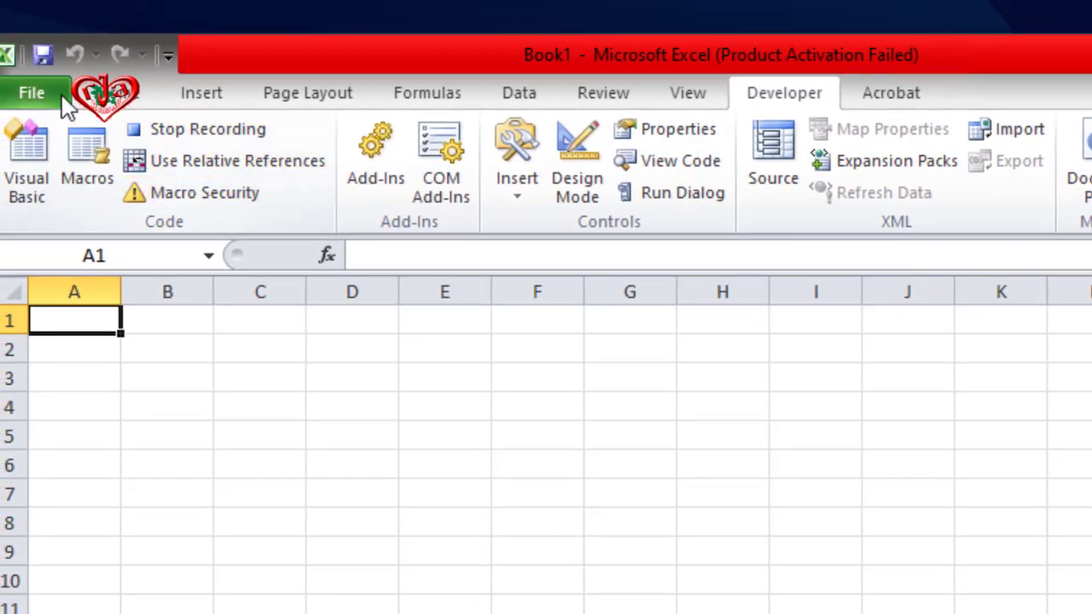
# On the Home tab, replace Calibri with SutonnyMJ in the Font box.
pyautogui.click(124, 95)
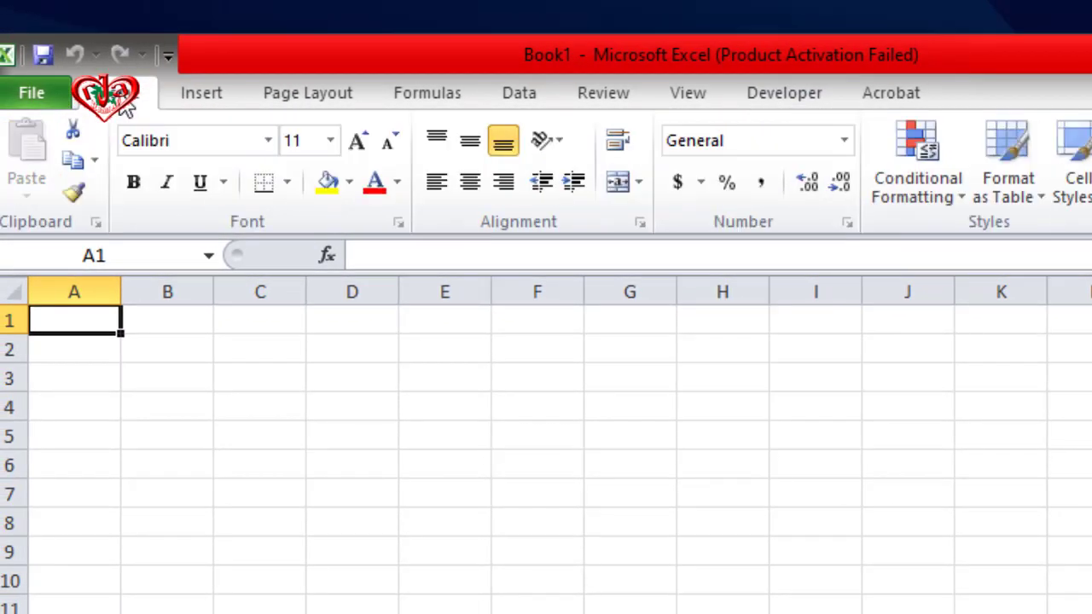
pyautogui.click(210, 142)
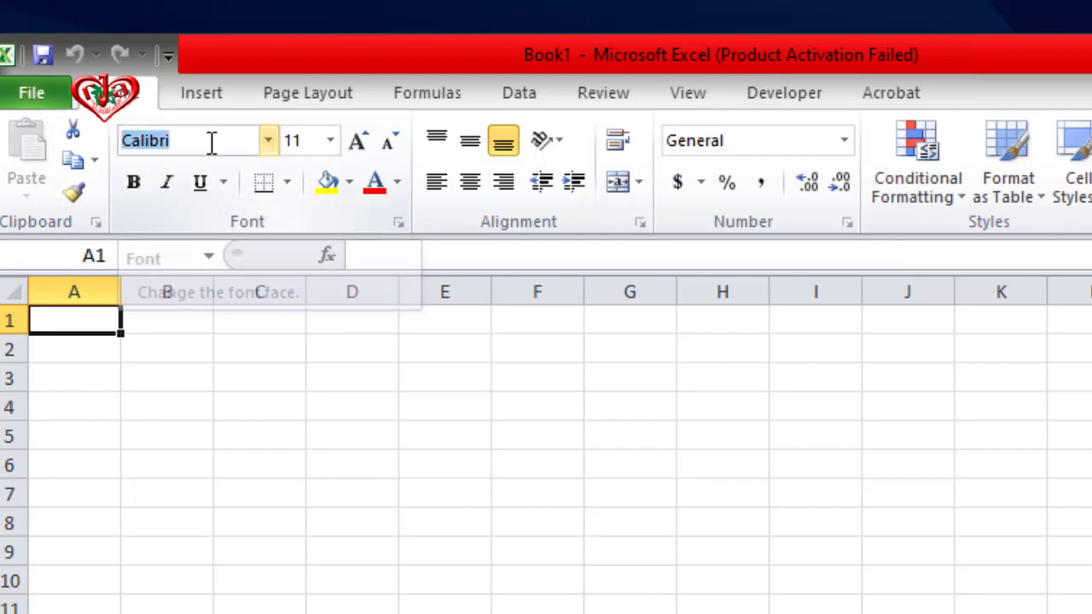
pyautogui.click(211, 142)
pyautogui.doubleClick(212, 141)
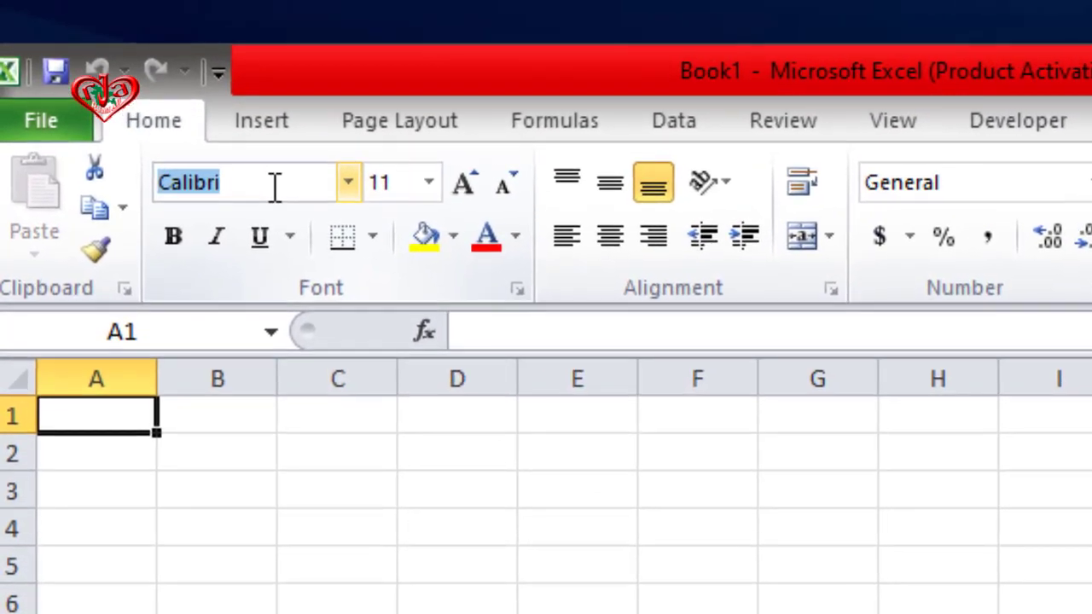
pyautogui.write('SutonnyMJ')
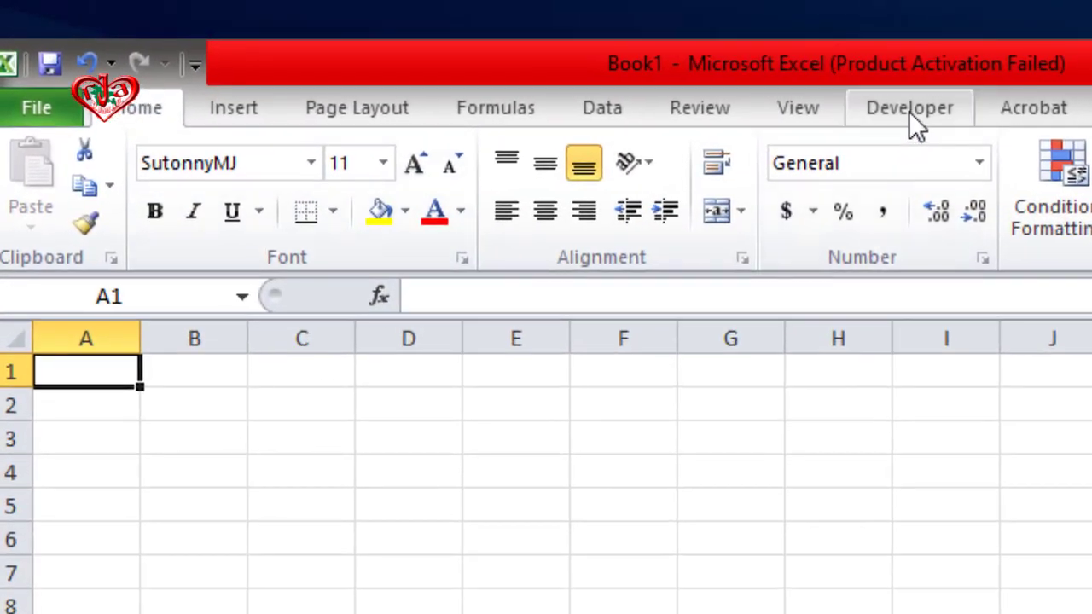
# Stop recording the Bangla macro and select cell B2.
pyautogui.click(908, 110)
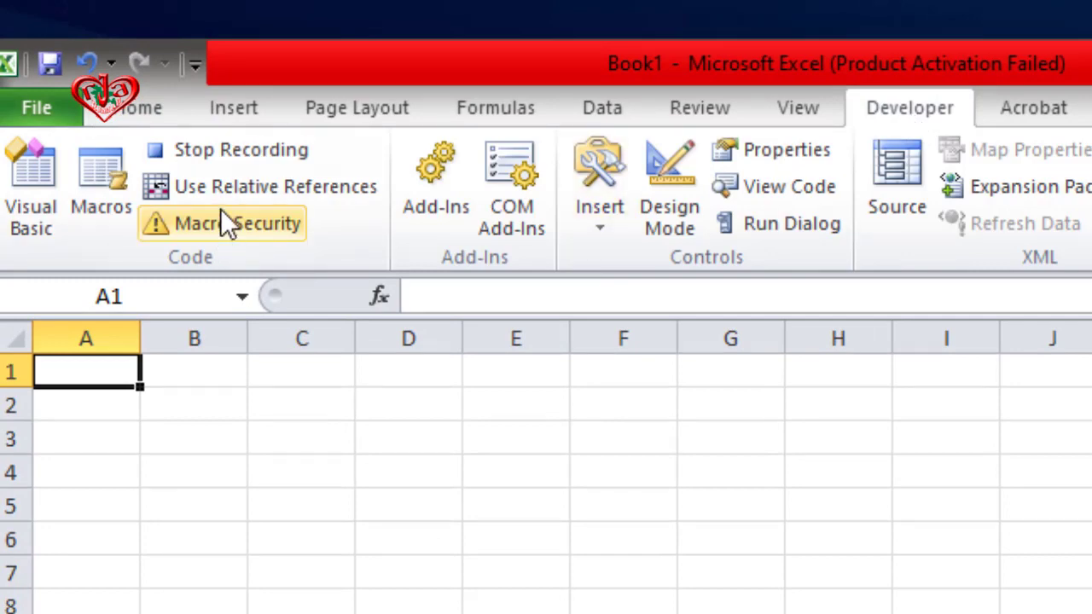
pyautogui.click(231, 156)
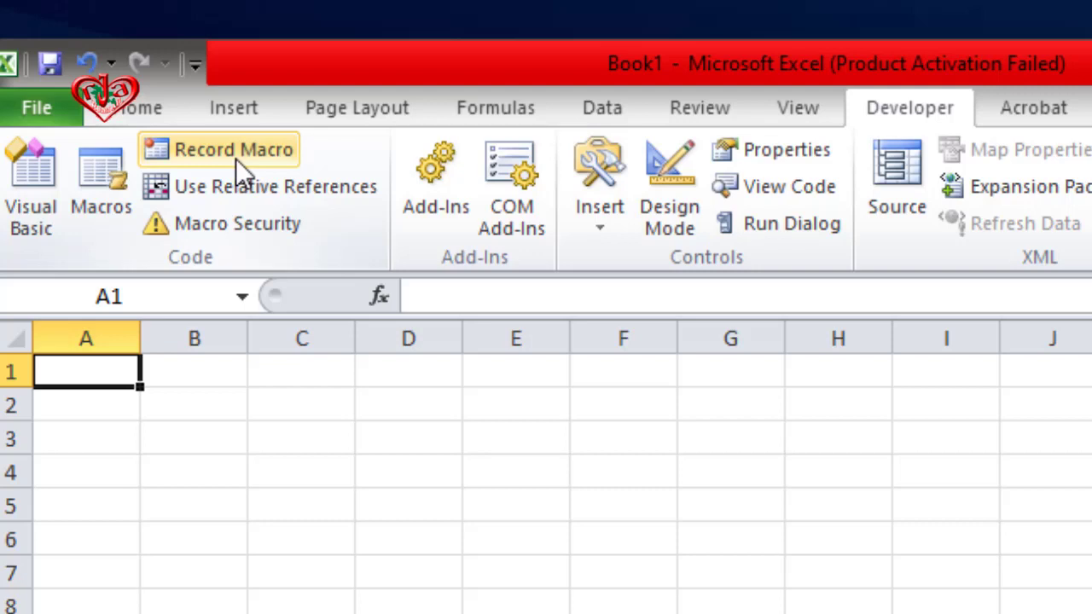
pyautogui.click(160, 397)
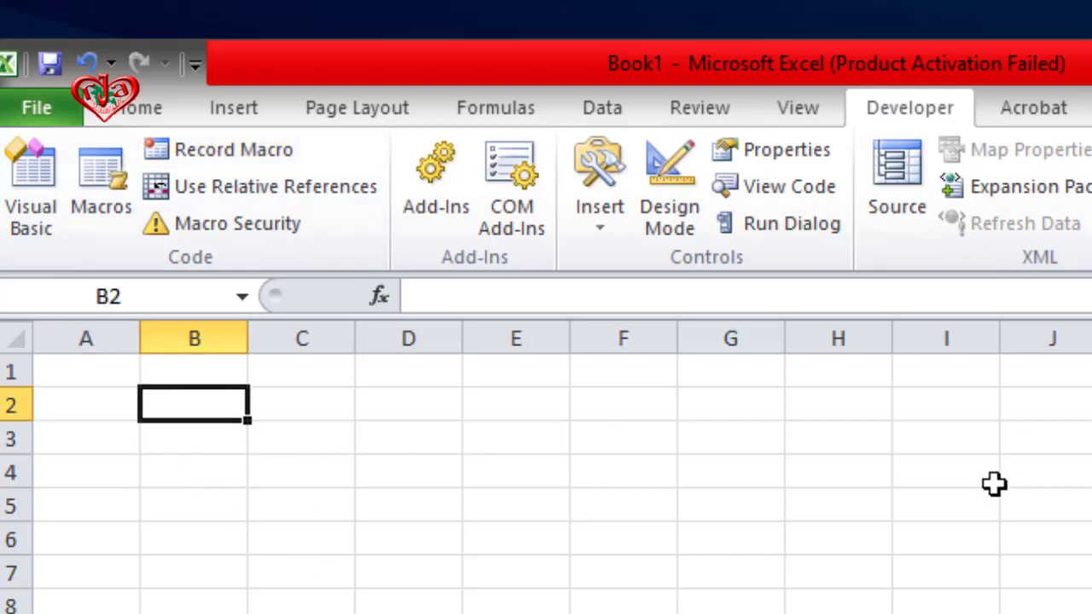
# Record a second macro named 'English' with shortcut Ctrl+s, replacing Macro2.
pyautogui.click(231, 163)
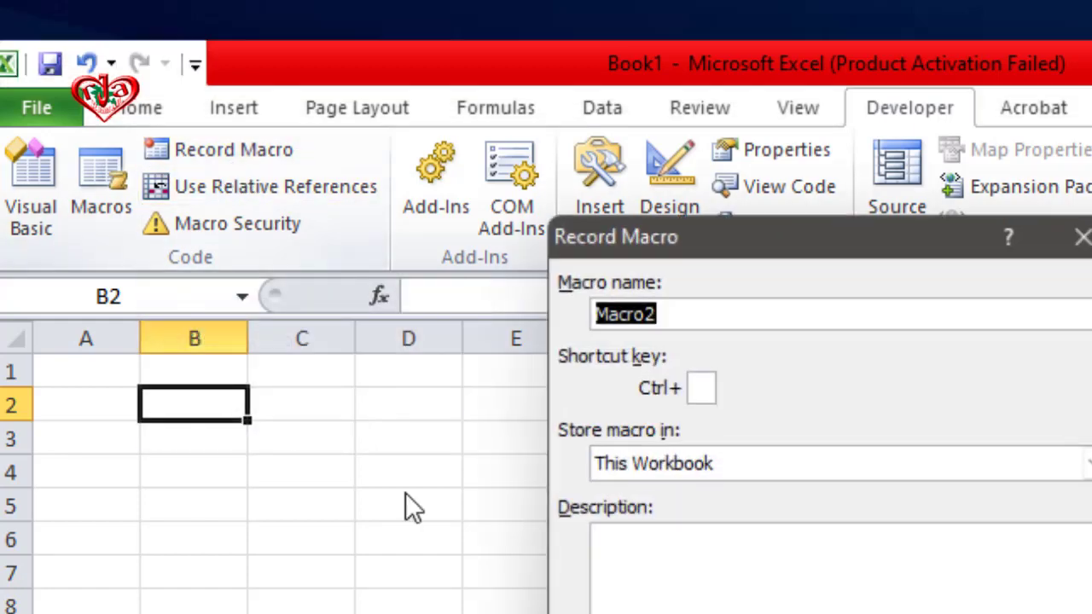
pyautogui.click(652, 317)
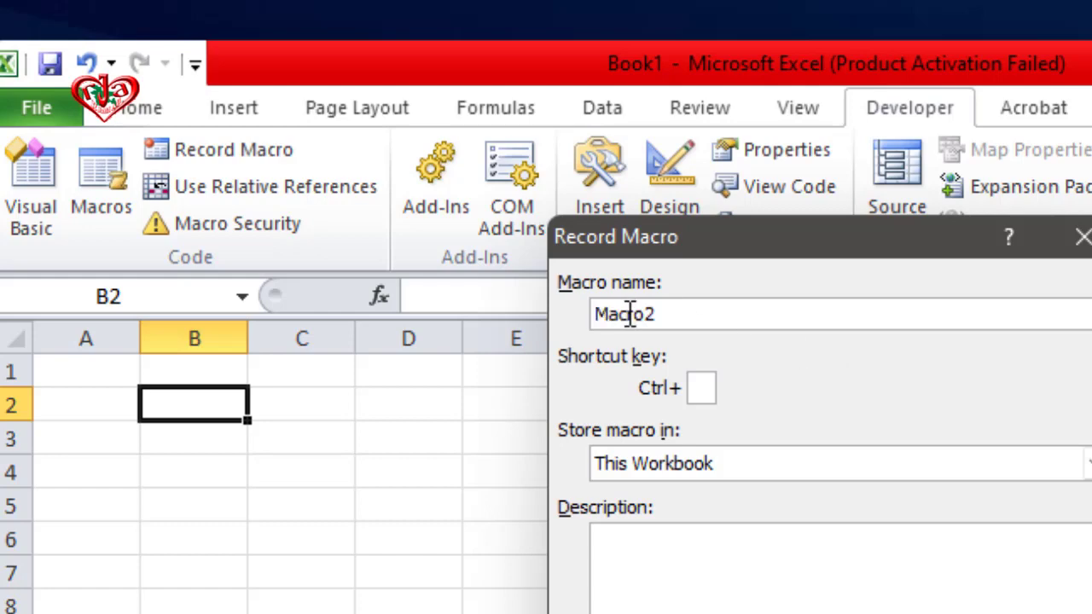
pyautogui.doubleClick(629, 314)
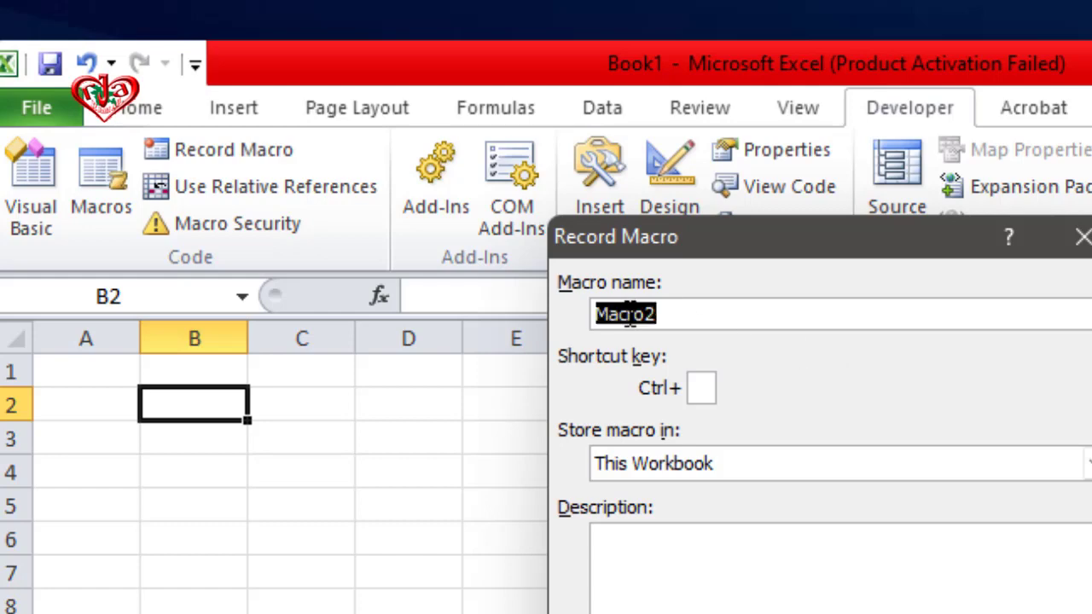
pyautogui.write('English')
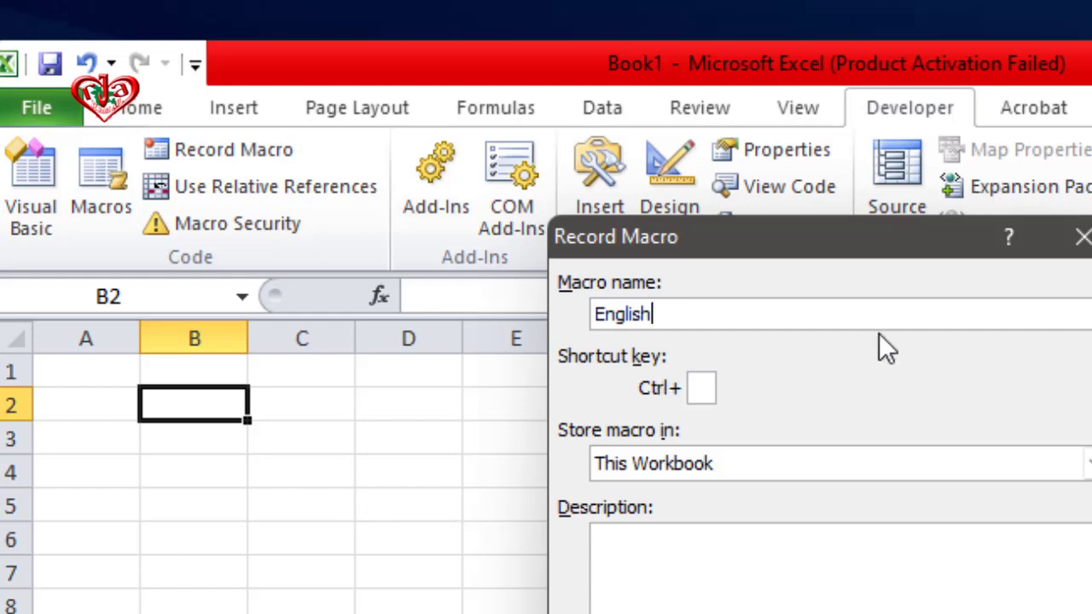
pyautogui.press('Tab')
pyautogui.write('s')
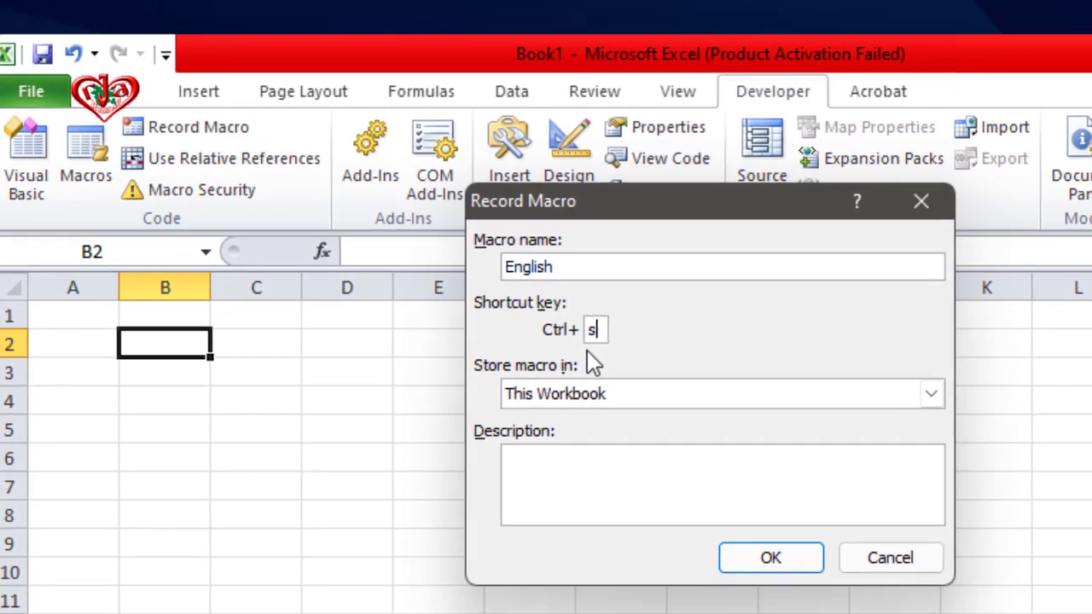
pyautogui.click(746, 563)
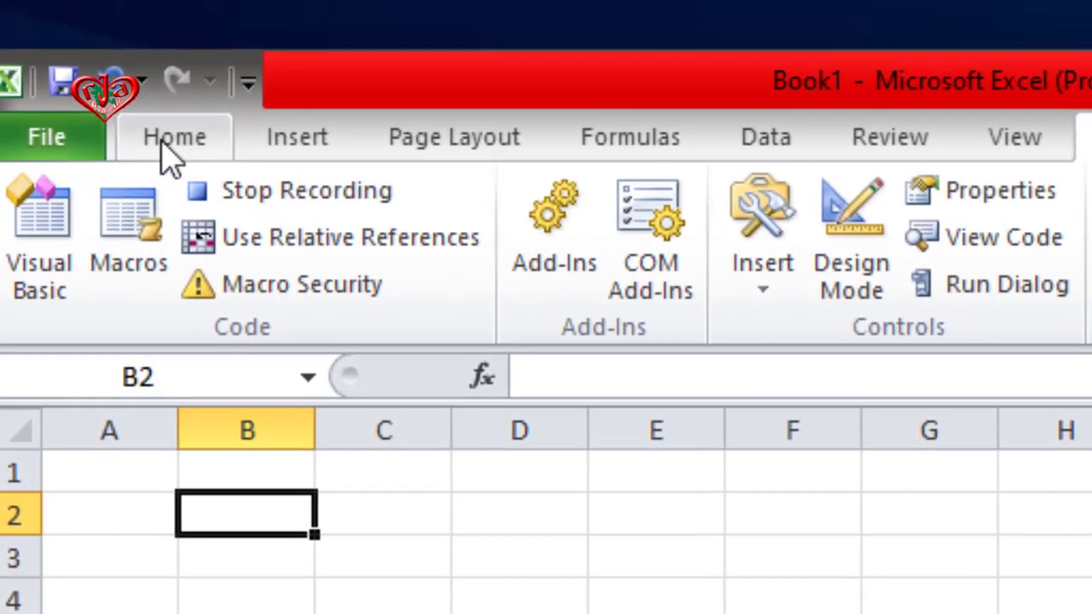
# Change the Home tab font to Times New Roman via the Font box autocomplete.
pyautogui.click(170, 145)
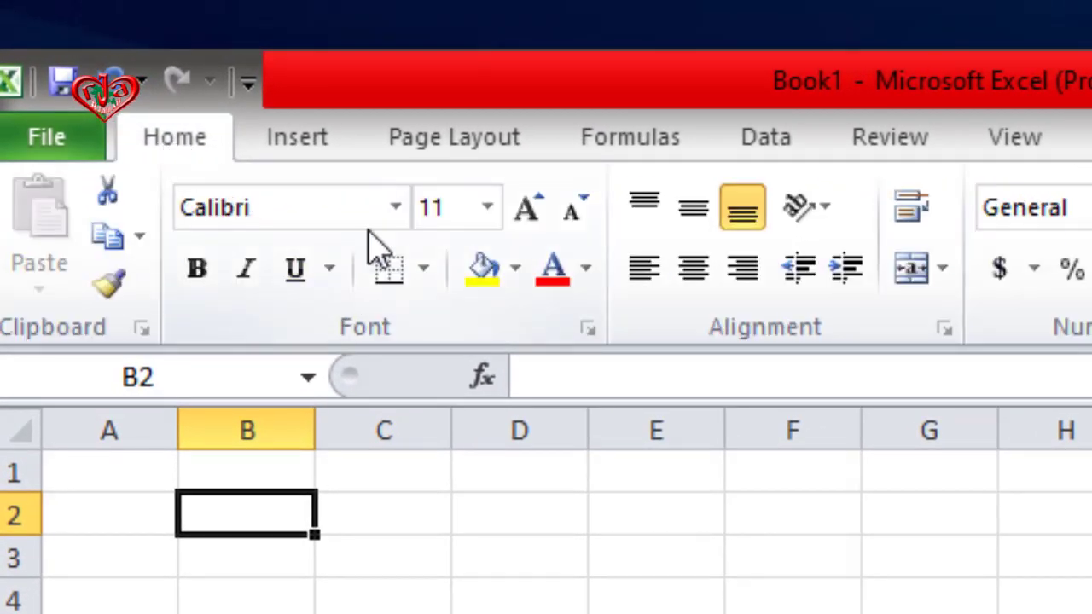
pyautogui.click(315, 207)
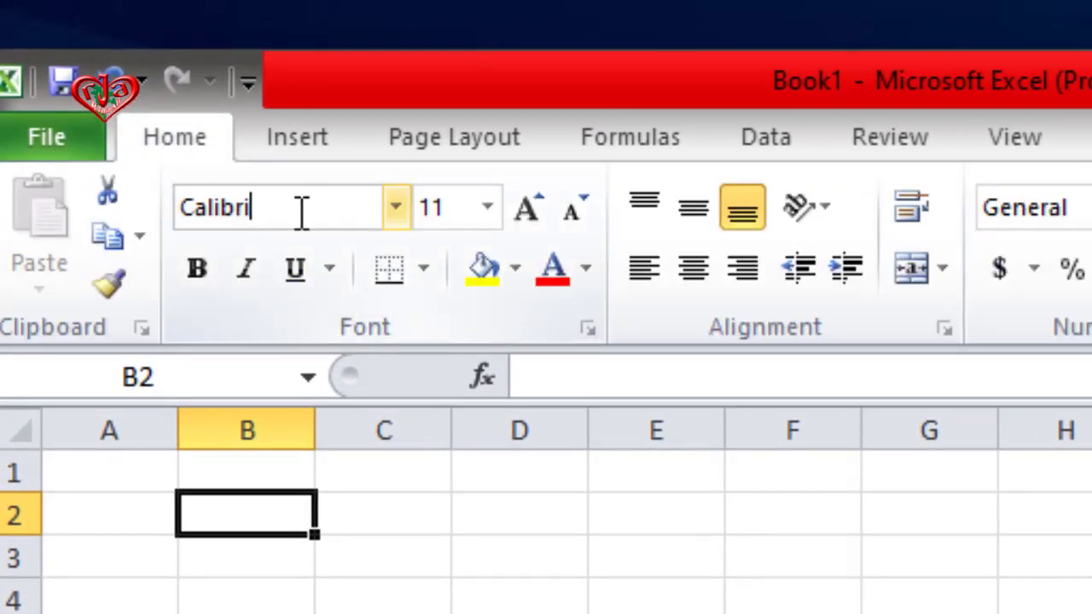
pyautogui.click(393, 210)
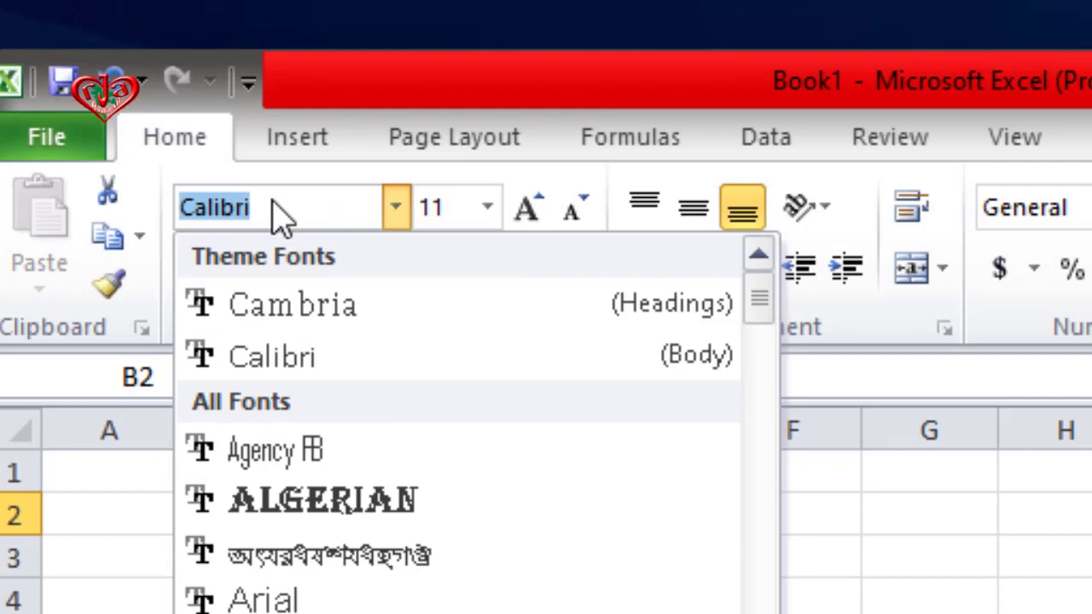
pyautogui.write('Times New Roman')
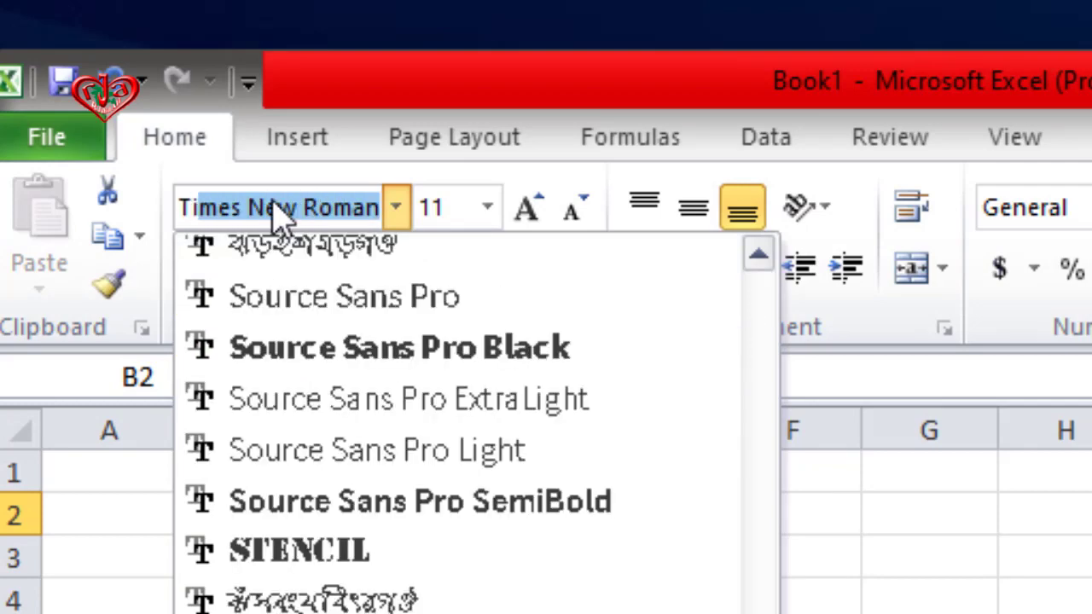
pyautogui.press('Return')
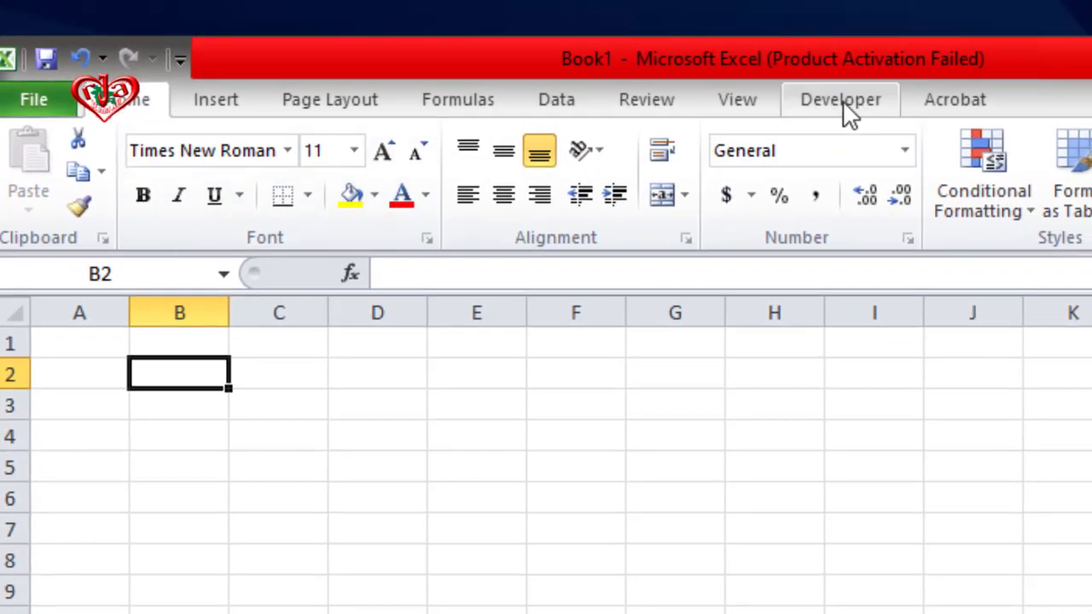
# Stop recording the English macro on the Developer tab and select cell E5.
pyautogui.click(845, 107)
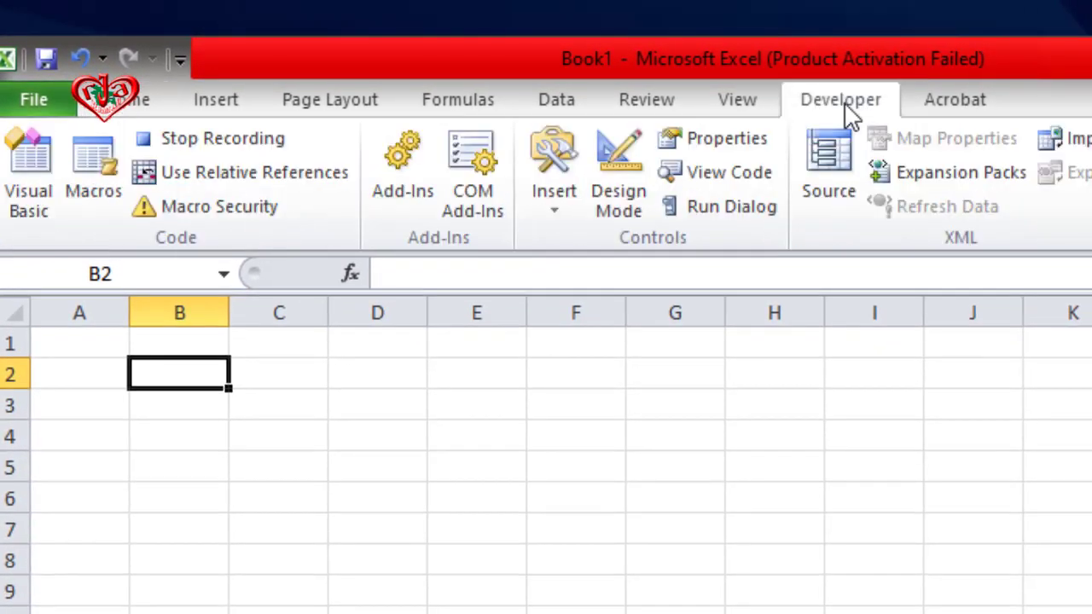
pyautogui.click(208, 146)
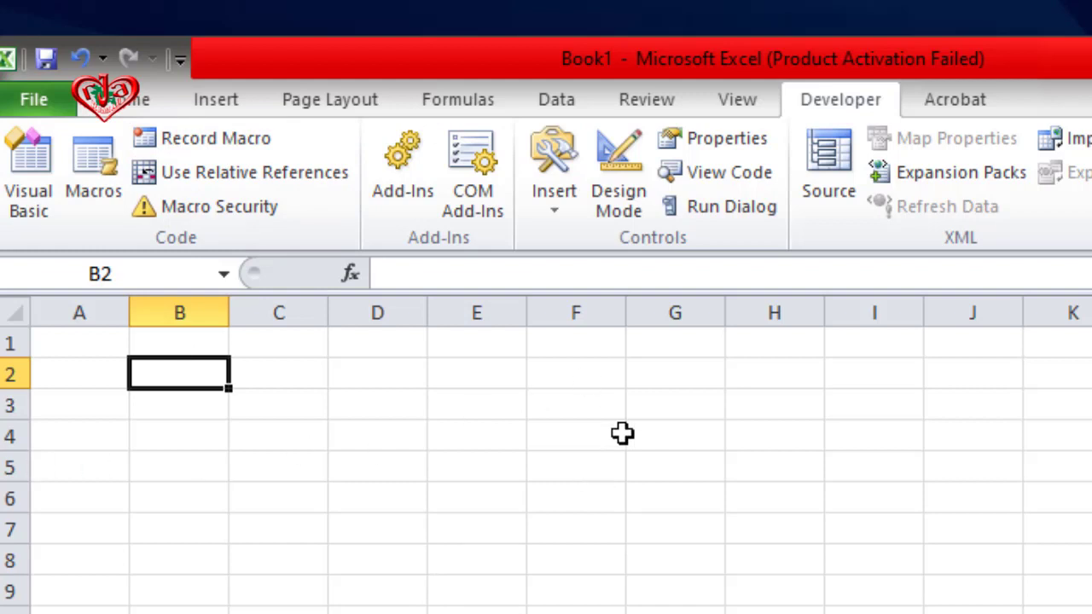
pyautogui.click(480, 457)
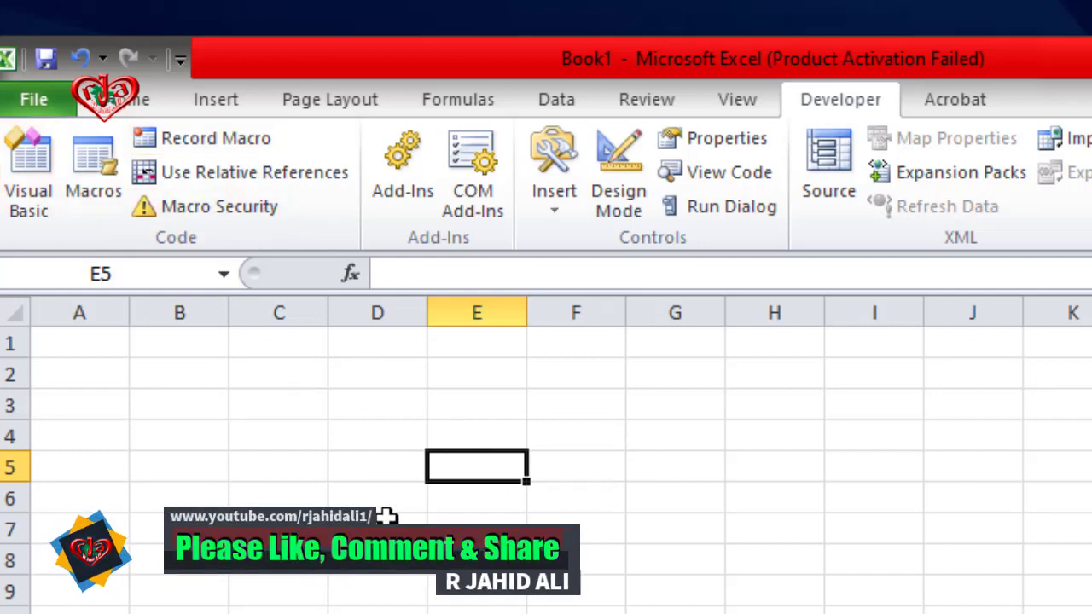
# Run the Bangla macro, then the English macro, from the Macro dialog.
pyautogui.click(95, 168)
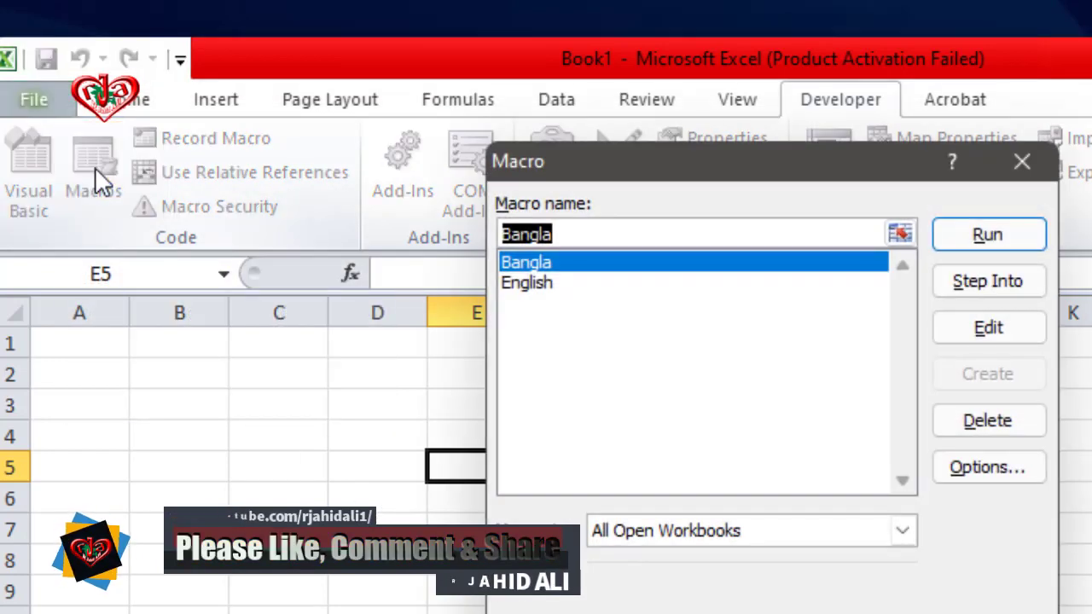
pyautogui.click(546, 266)
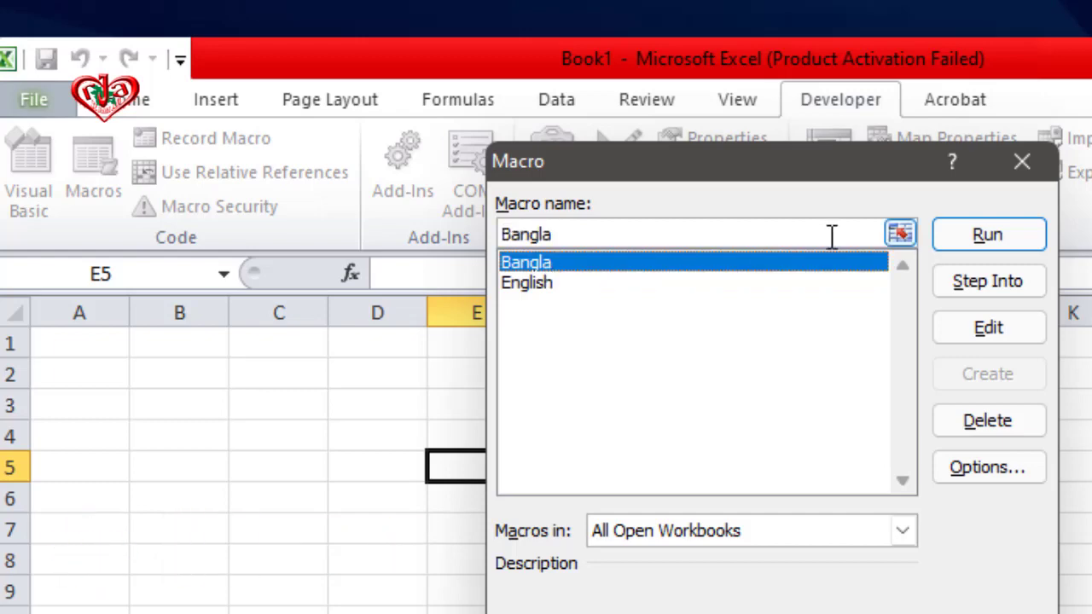
pyautogui.click(987, 239)
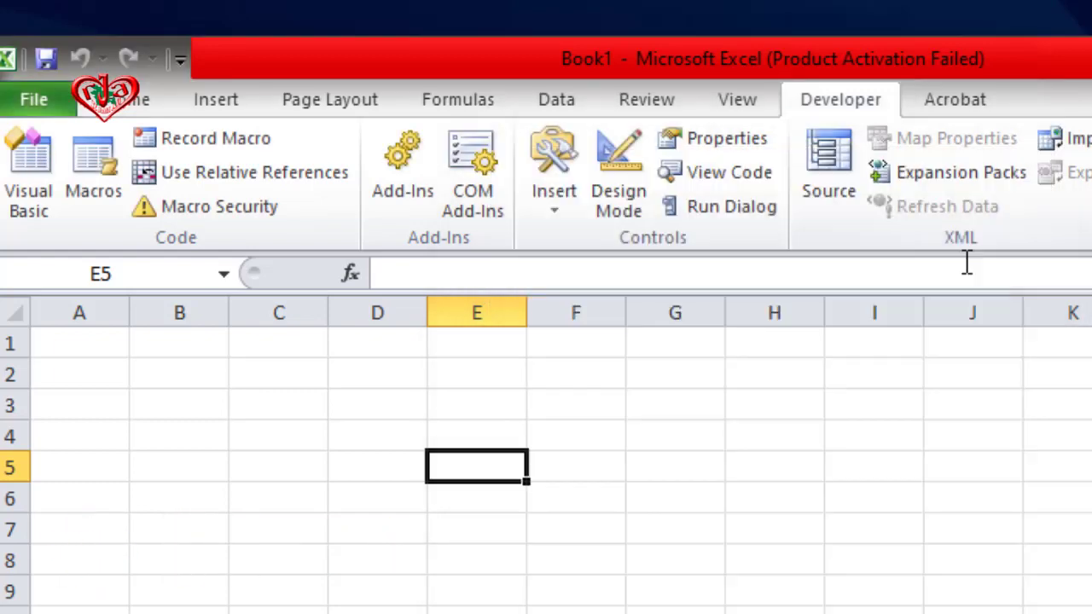
pyautogui.click(94, 187)
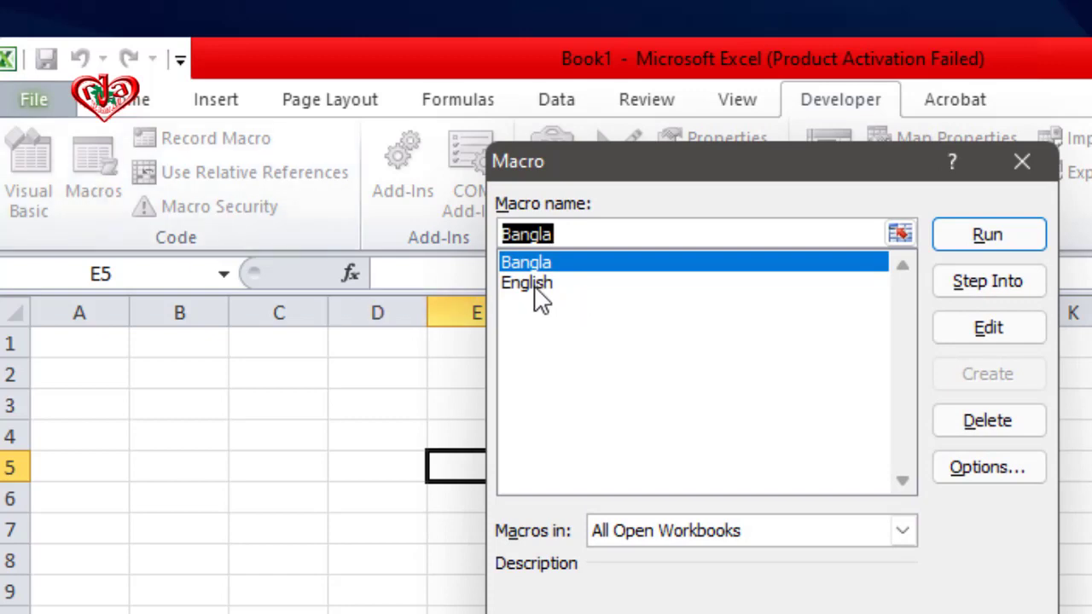
pyautogui.click(537, 290)
pyautogui.click(981, 239)
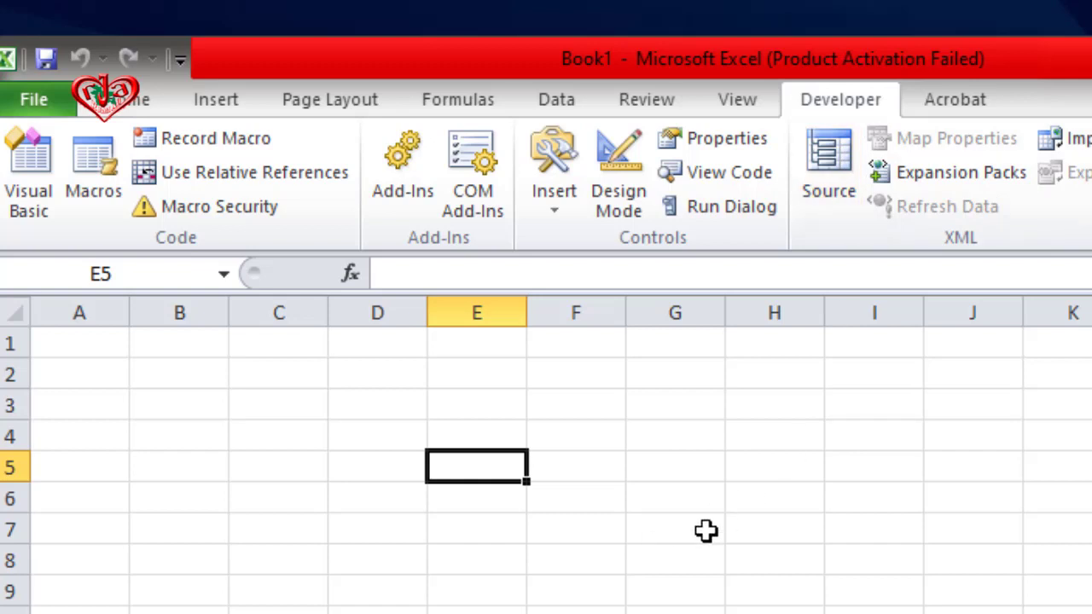
# Select D3, check on the Home tab that the font is Calibri, then select G5.
pyautogui.click(853, 503)
pyautogui.click(358, 407)
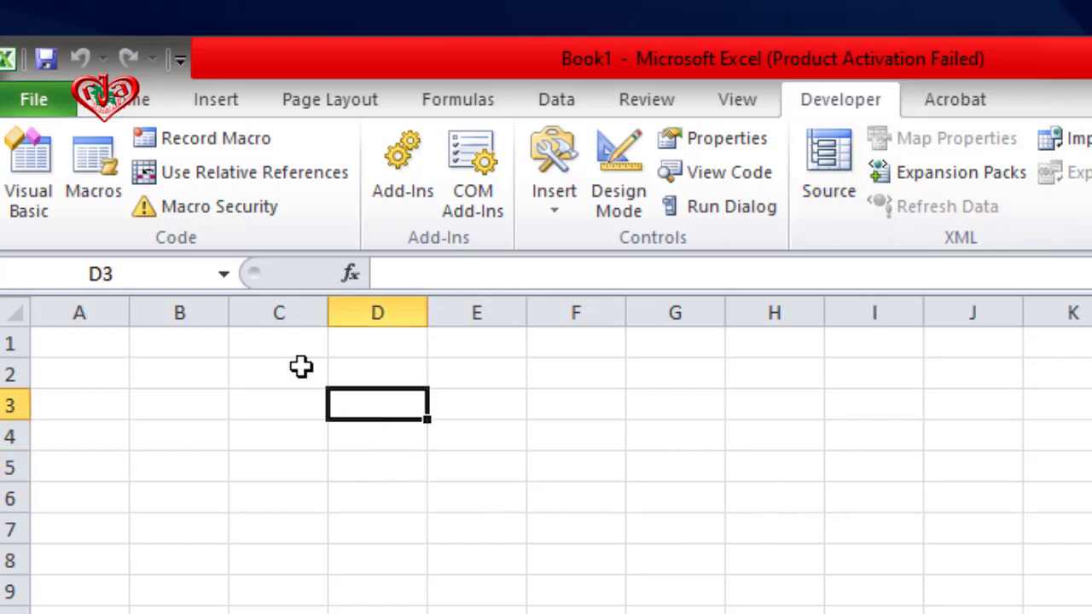
pyautogui.click(137, 103)
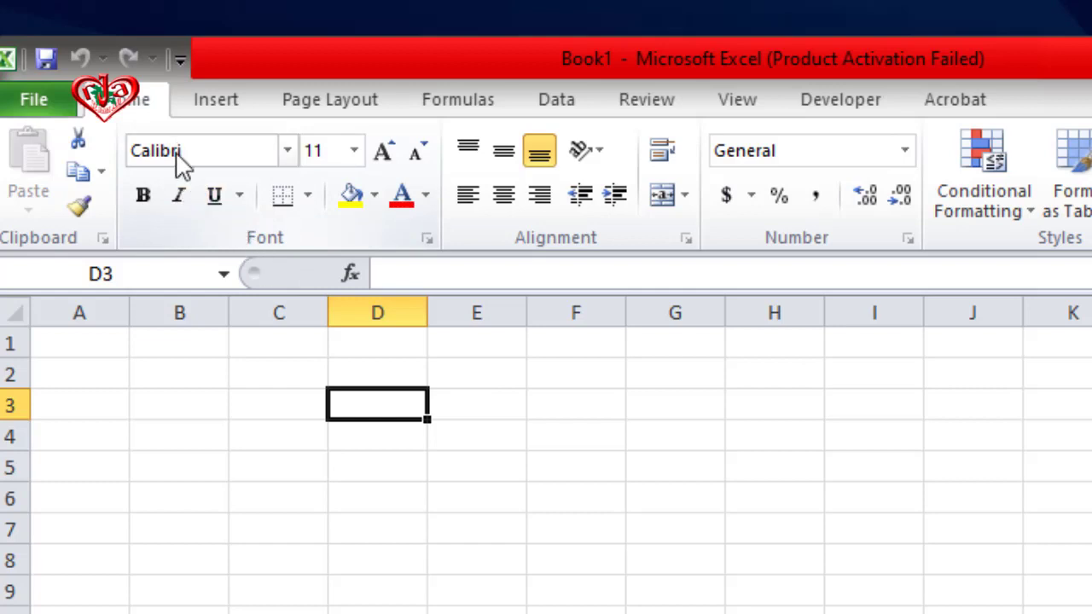
pyautogui.click(175, 154)
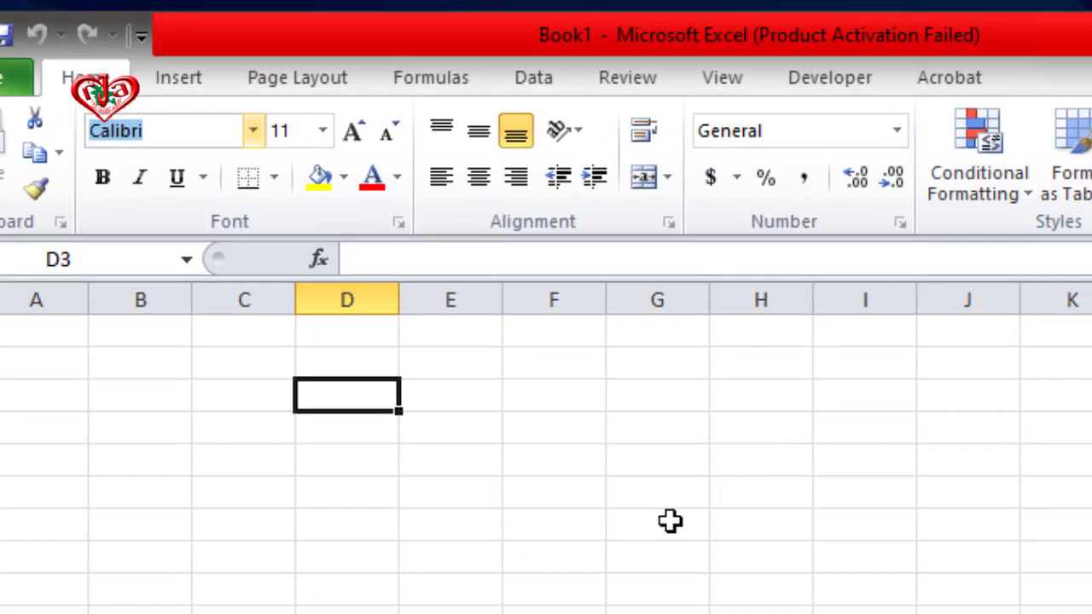
pyautogui.click(680, 458)
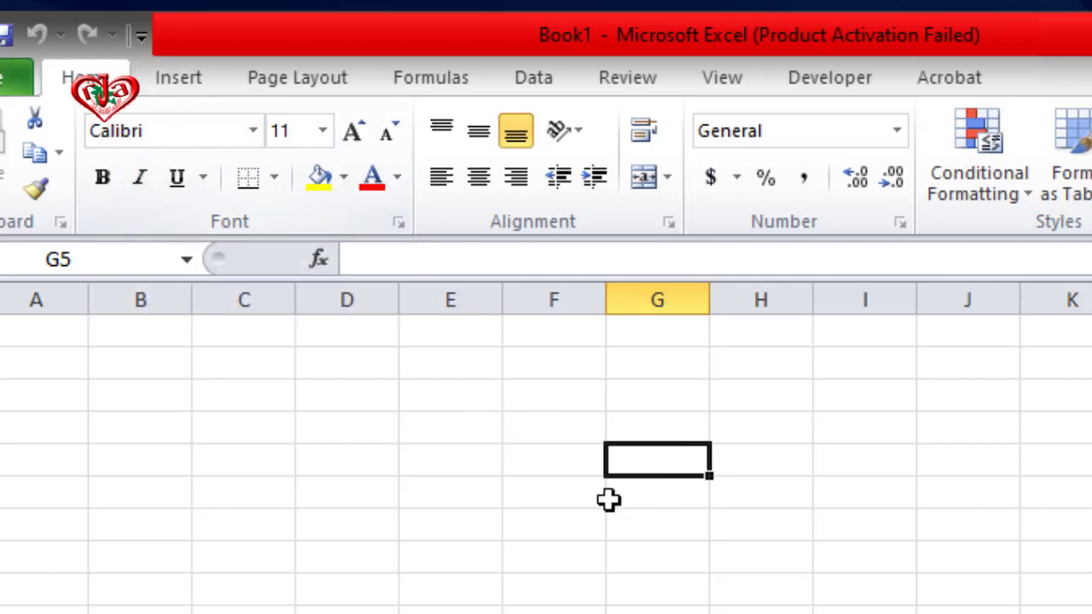
# Enter 'ca' in G5, then switch F4's font to SutonnyMJ and back to Times New Roman by shortcut.
pyautogui.write('ca')
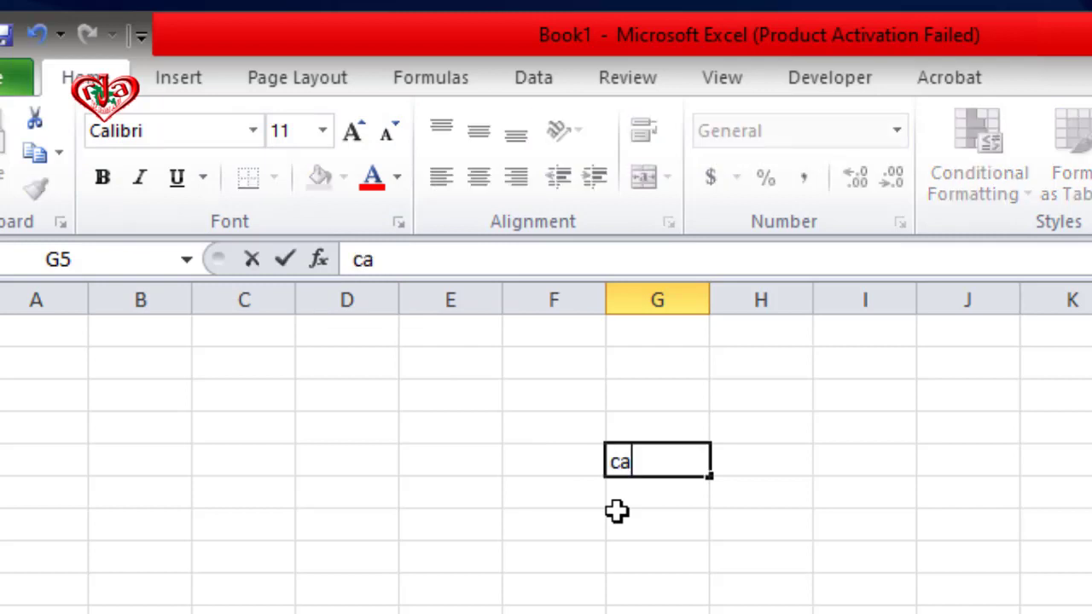
pyautogui.click(602, 429)
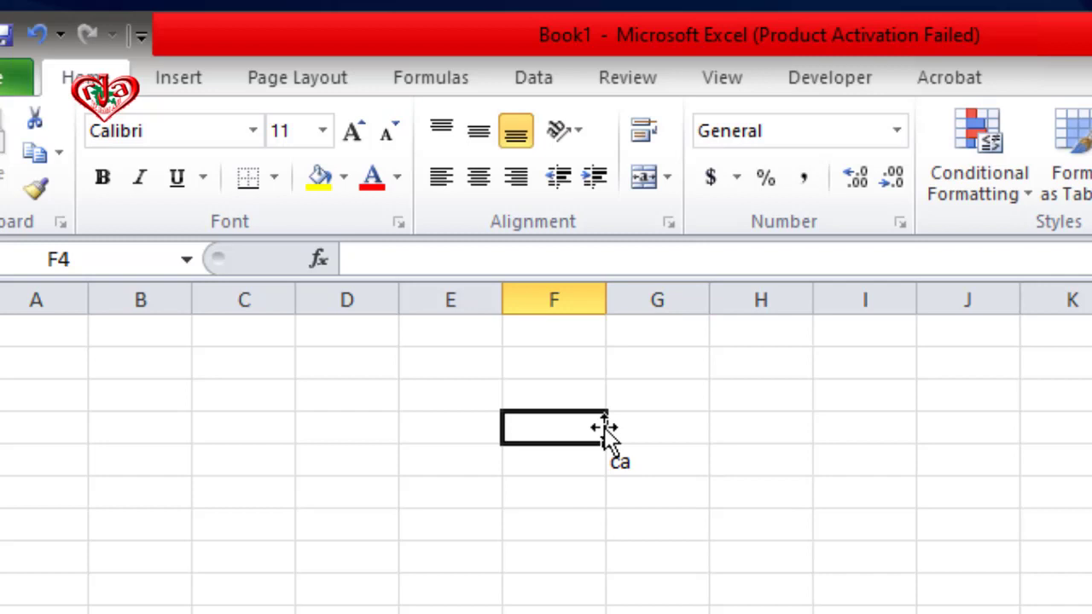
pyautogui.hotkey('ctrl', 'alt', 'b')
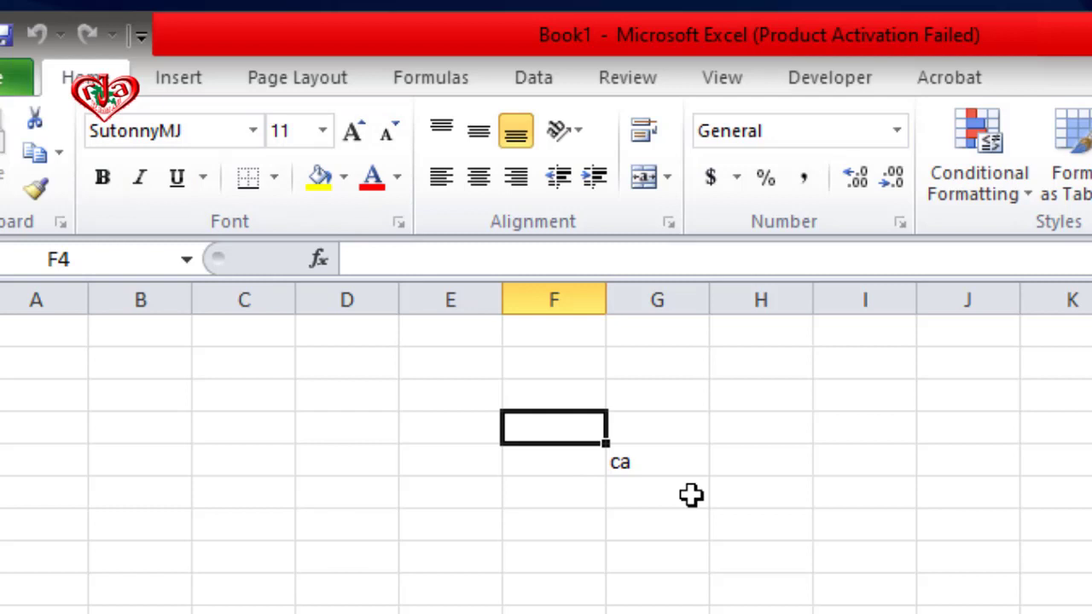
pyautogui.hotkey('ctrl', 'alt', 'b')
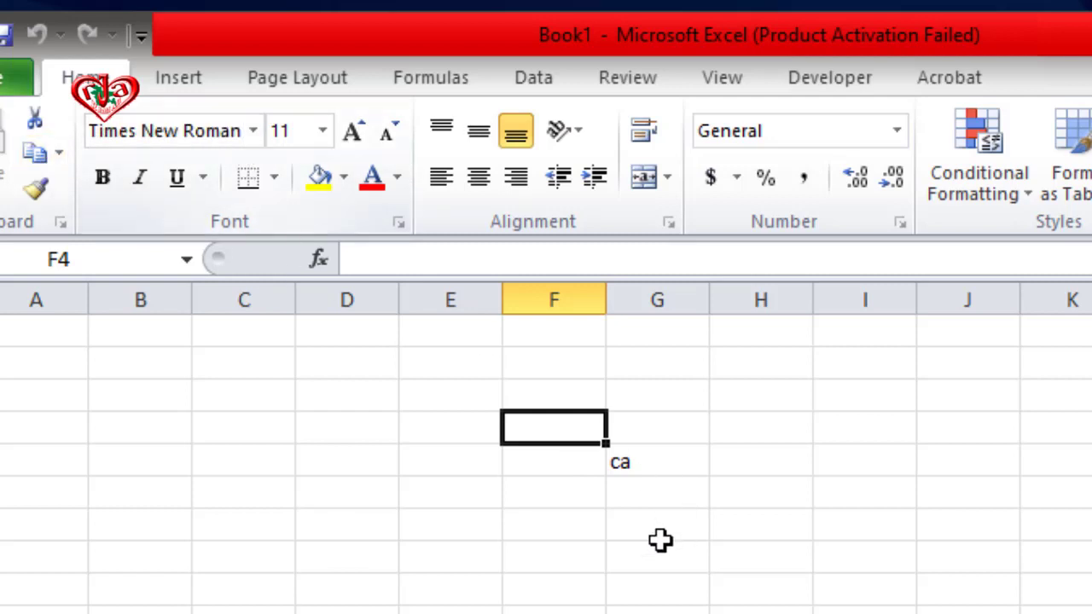
# Switch cell I3 to SutonnyMJ with Ctrl+Alt+B, then Times New Roman with Ctrl+Alt+E.
pyautogui.click(396, 537)
pyautogui.click(814, 499)
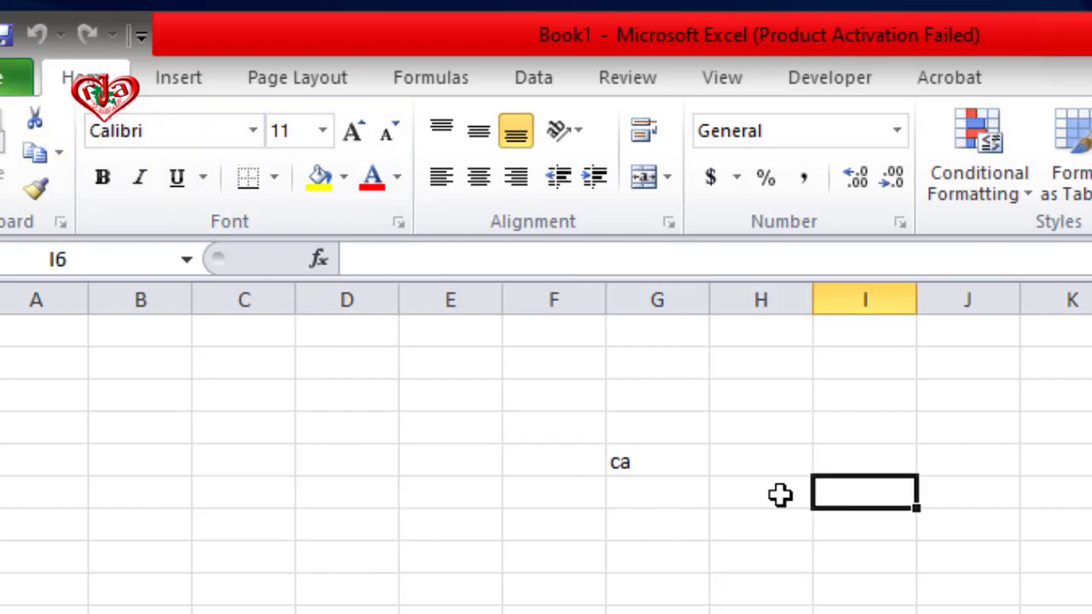
pyautogui.click(162, 395)
pyautogui.click(346, 529)
pyautogui.click(807, 566)
pyautogui.click(989, 492)
pyautogui.click(838, 384)
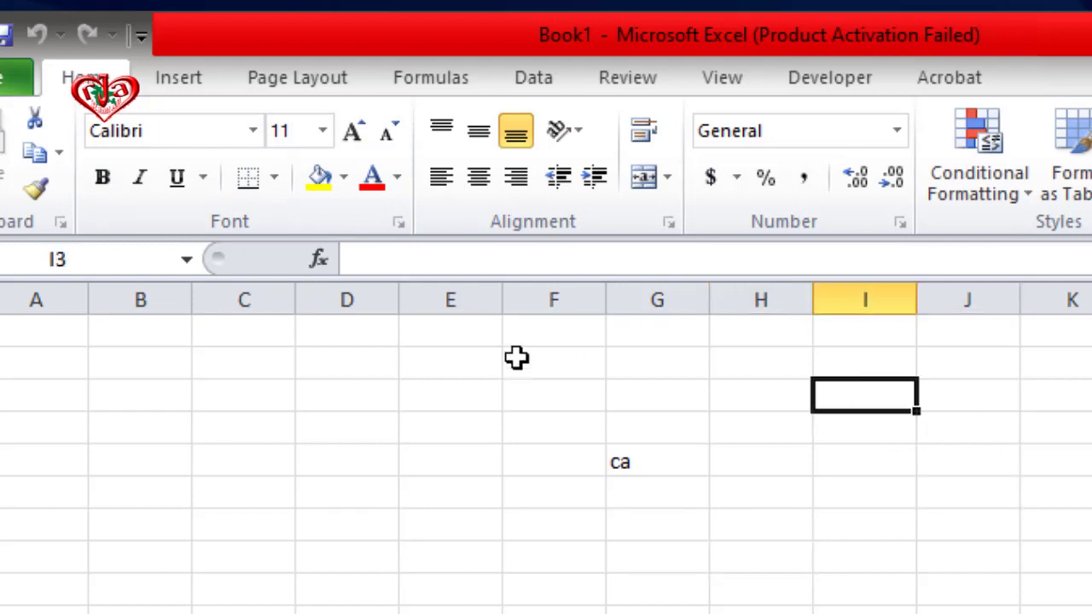
pyautogui.hotkey('ctrl', 'alt', 'b')
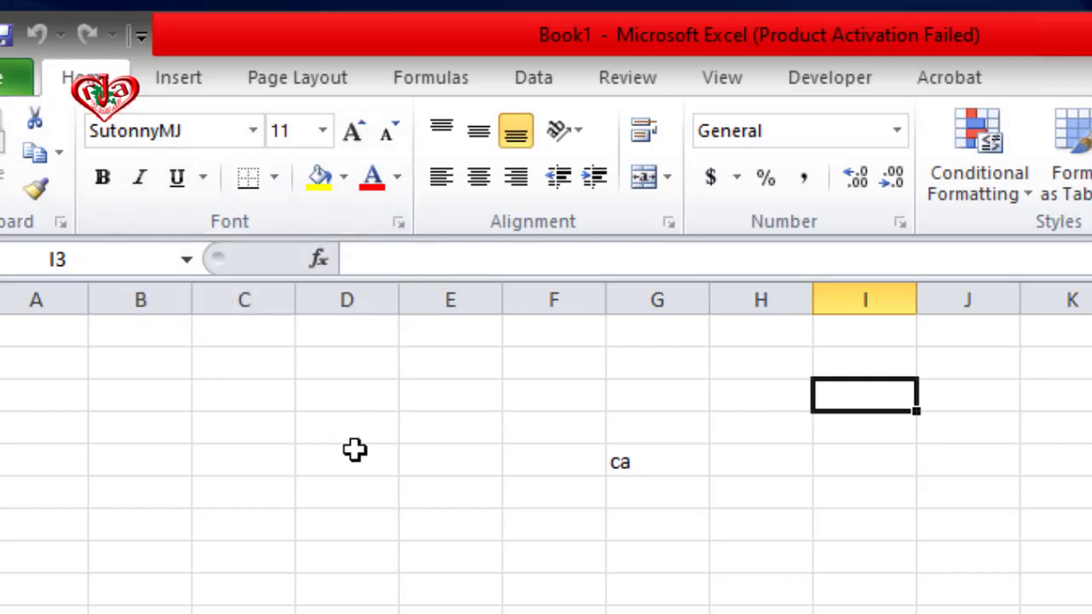
pyautogui.hotkey('ctrl', 'alt', 'e')
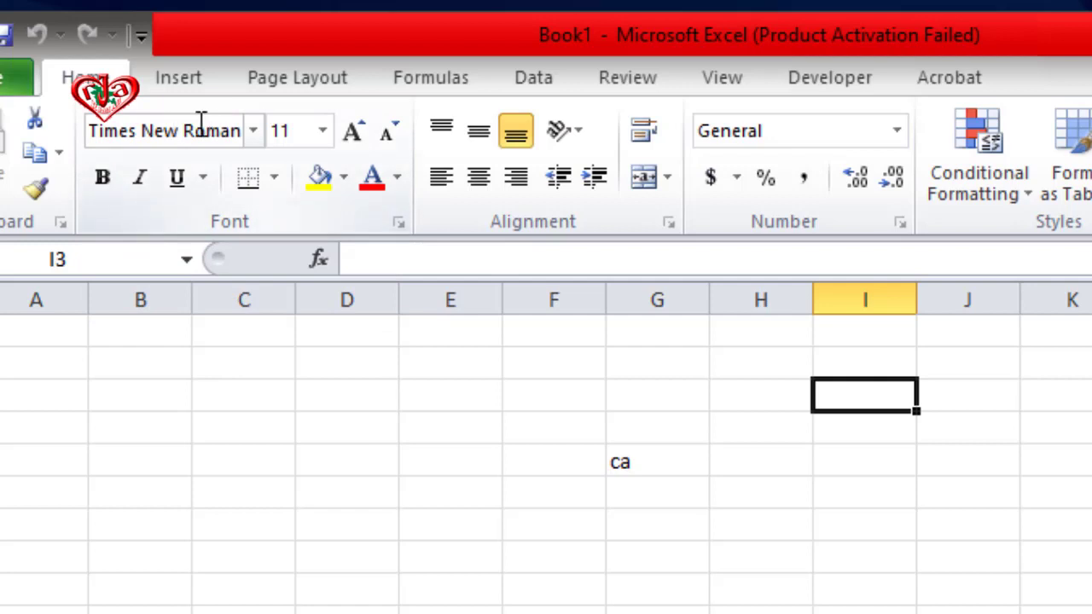
pyautogui.click(806, 550)
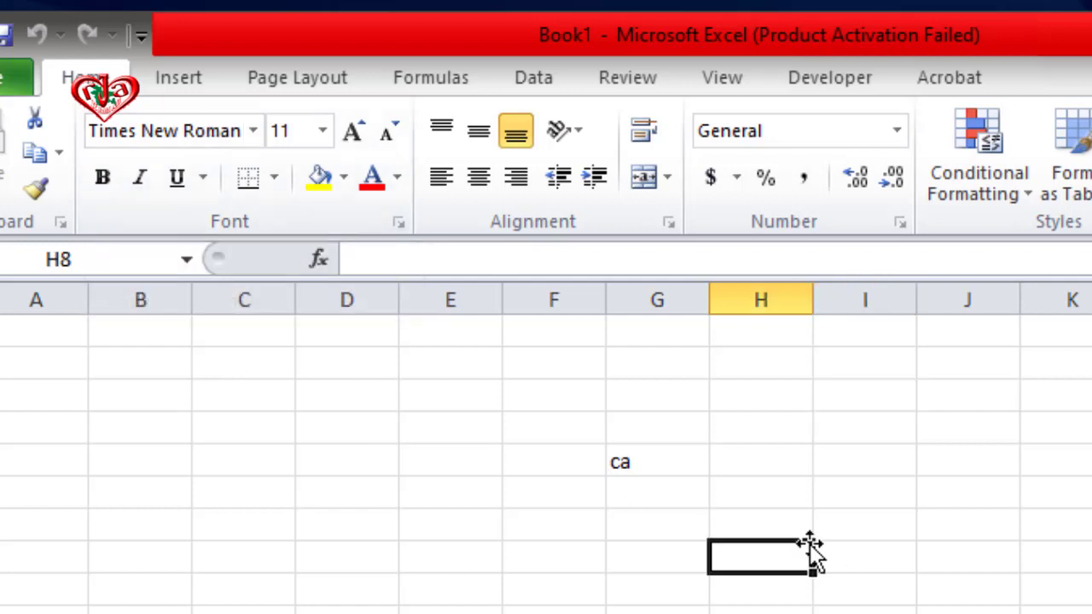